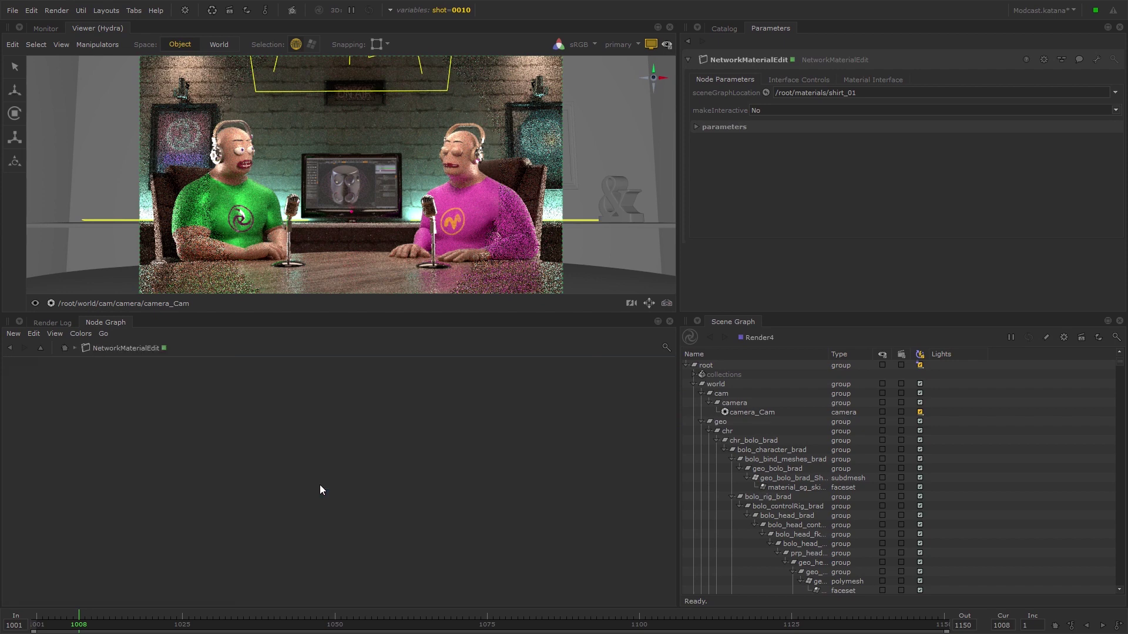
Select dlPrincipled19 in the shirt_01 network and raise its Metallic from 0.088 to 0.216.
scroll(411, 451, up, 5)
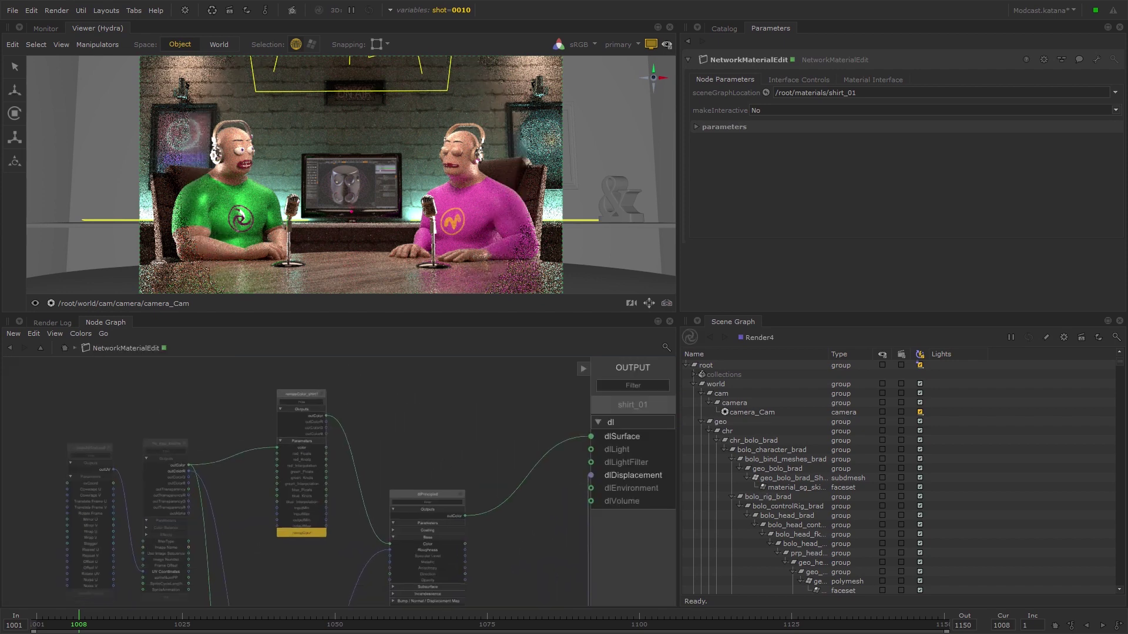
click(395, 455)
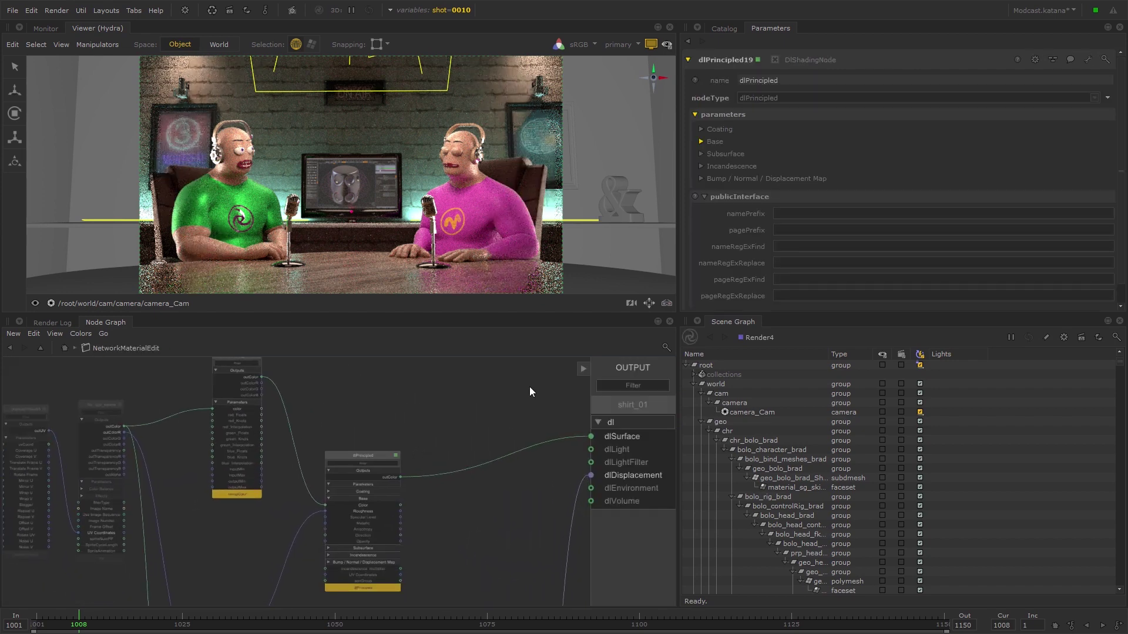
drag(943, 226, 953, 225)
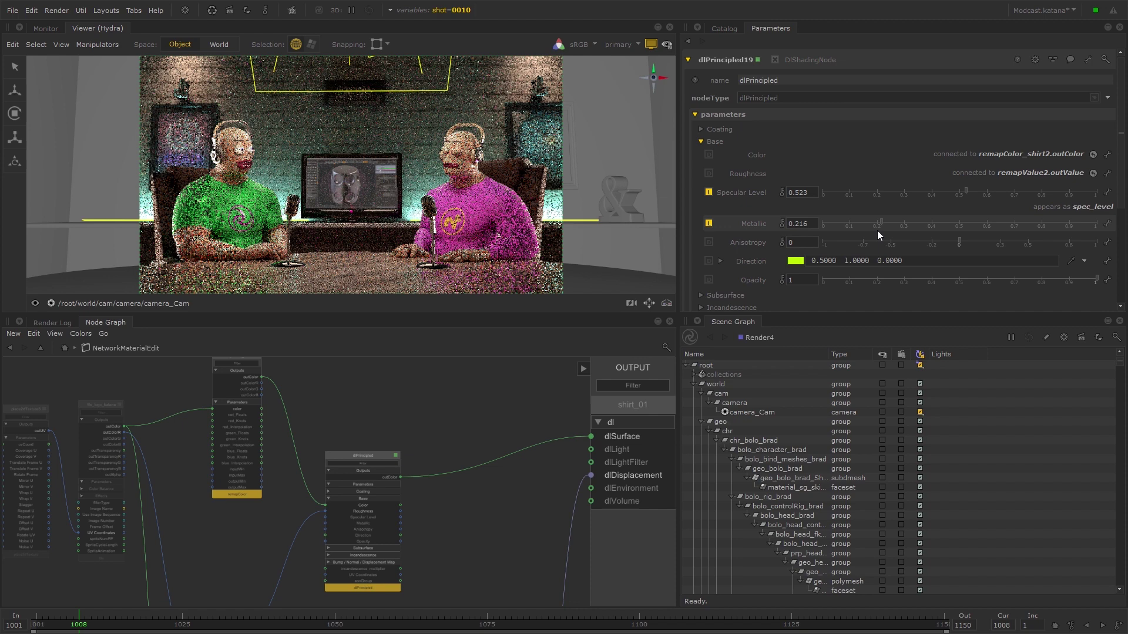
Leave NetworkMaterialEdit for the framed top-level network and set the shot variable to 0020.
click(65, 348)
key(a)
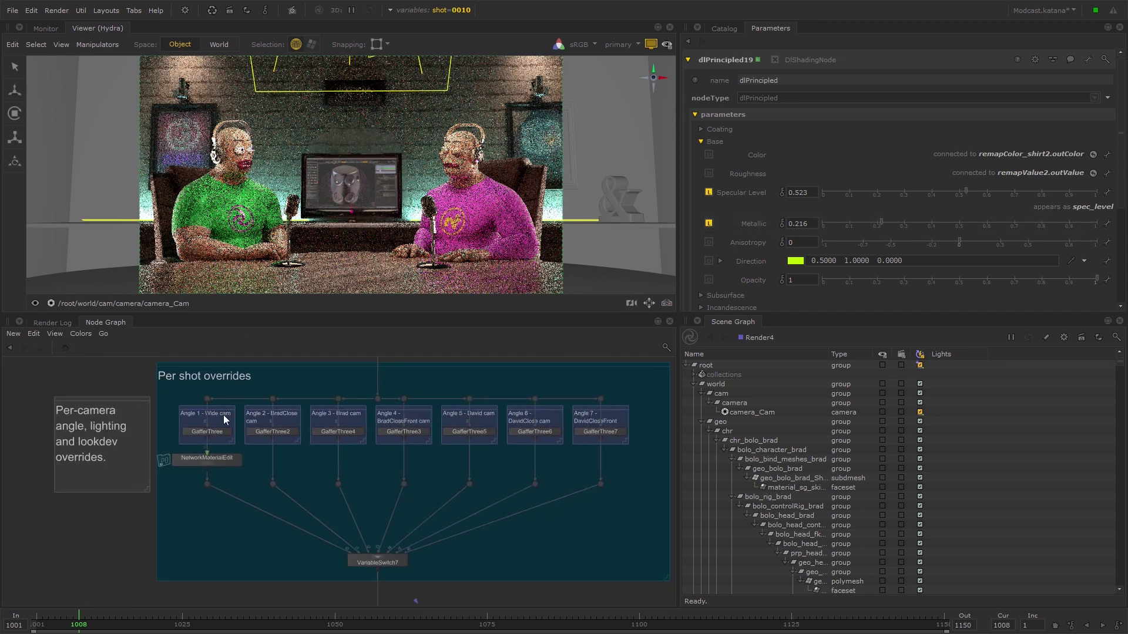
click(446, 10)
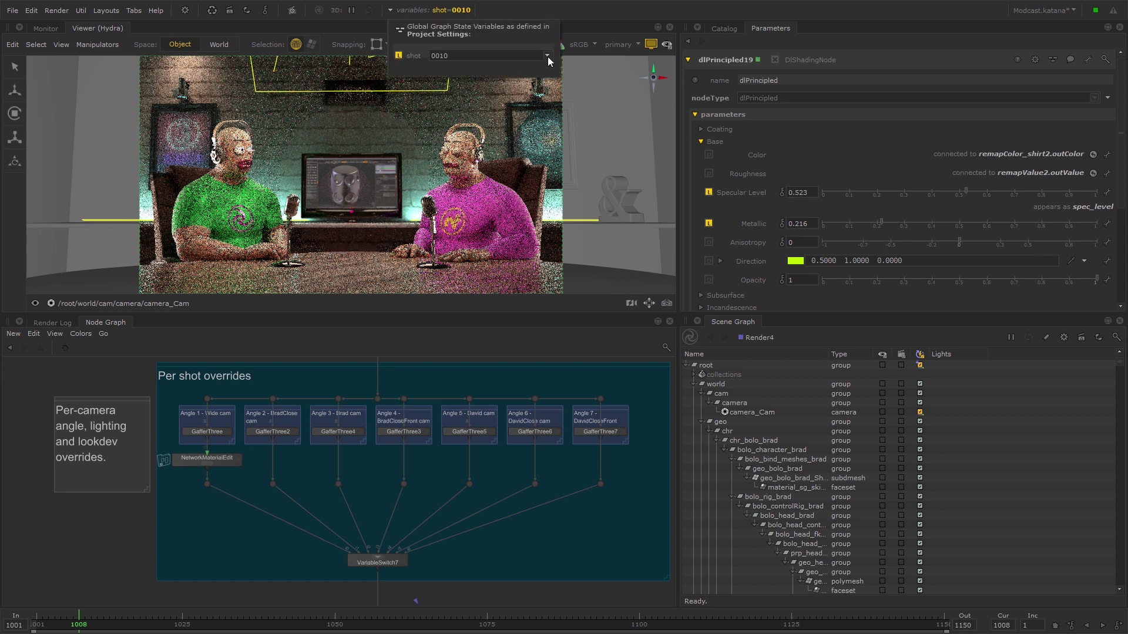
click(547, 55)
click(491, 78)
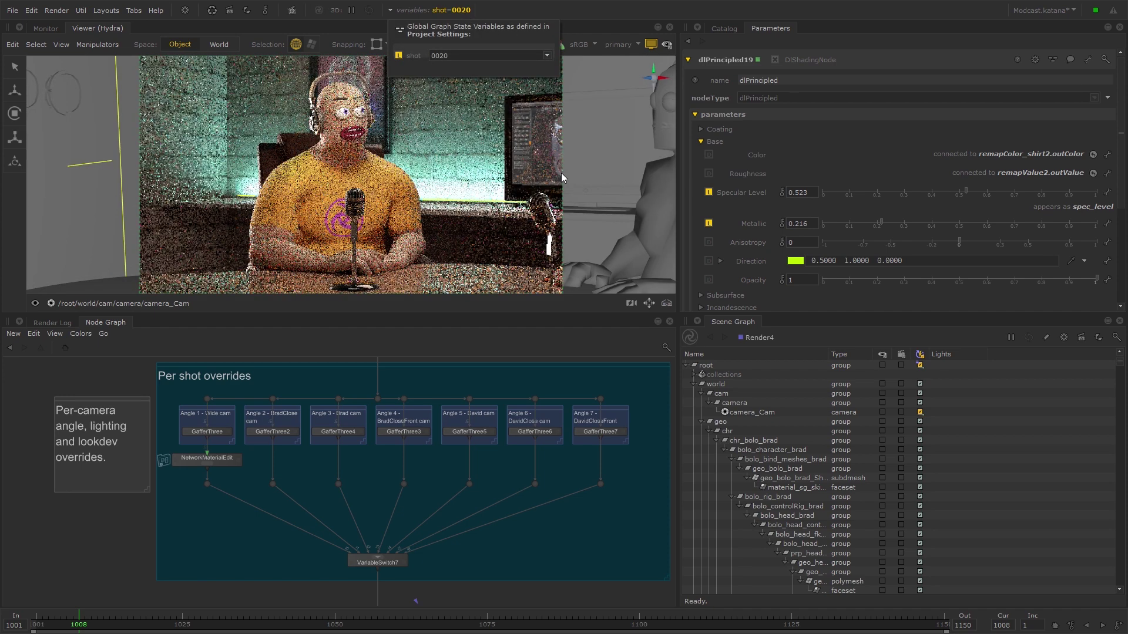
middle_drag(574, 558, 564, 542)
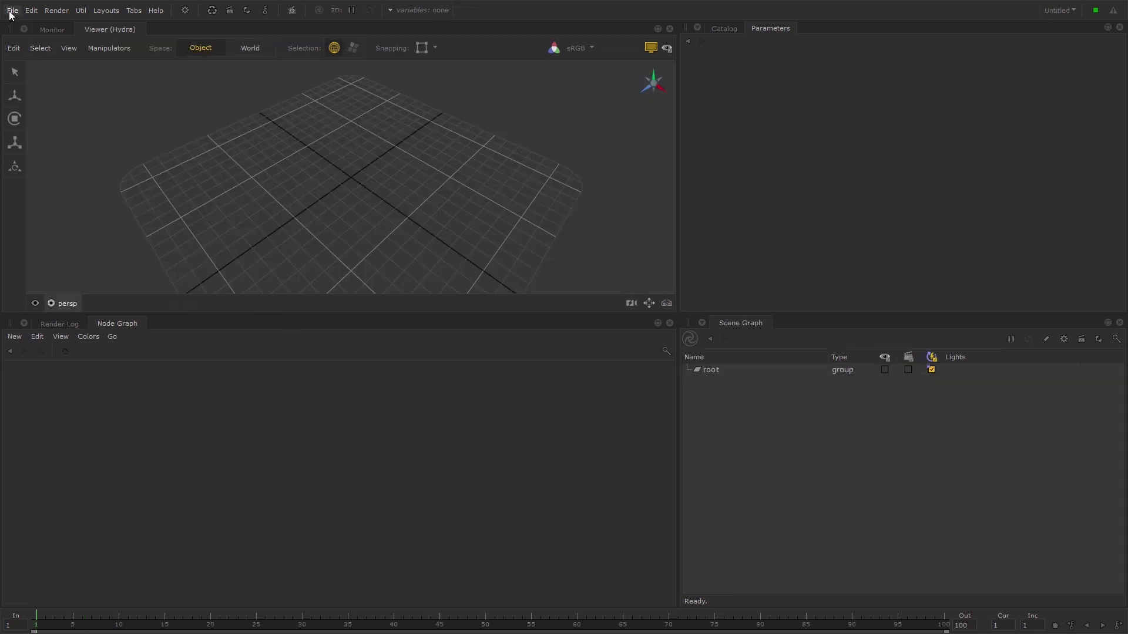
Reopen Modcast.katana from the master katana folder using File > Open.
click(11, 11)
click(12, 37)
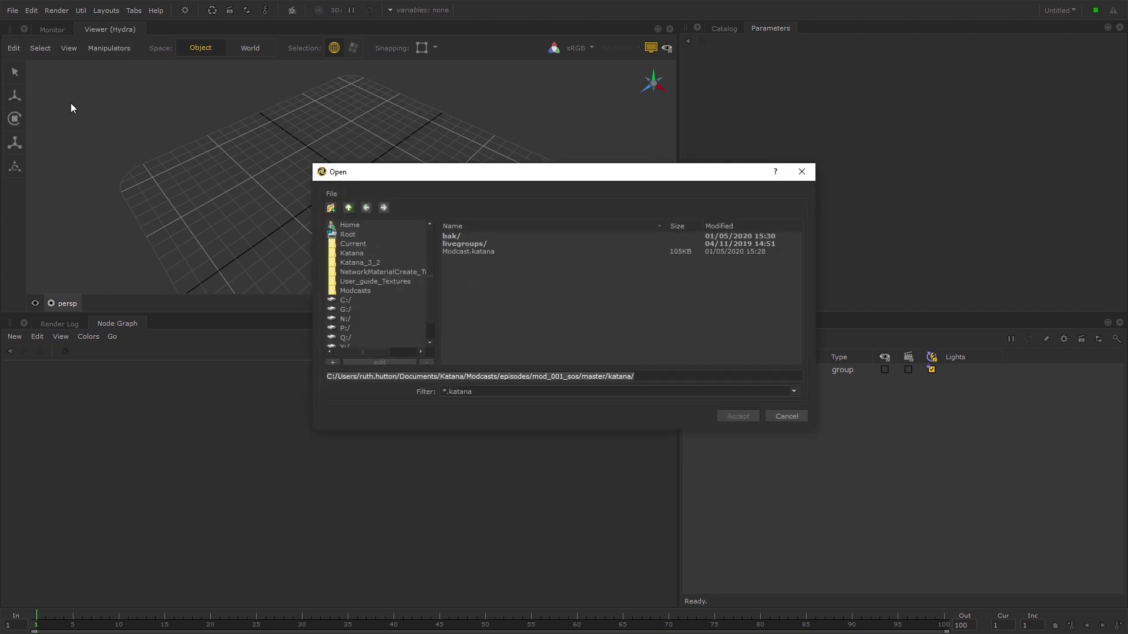
click(490, 251)
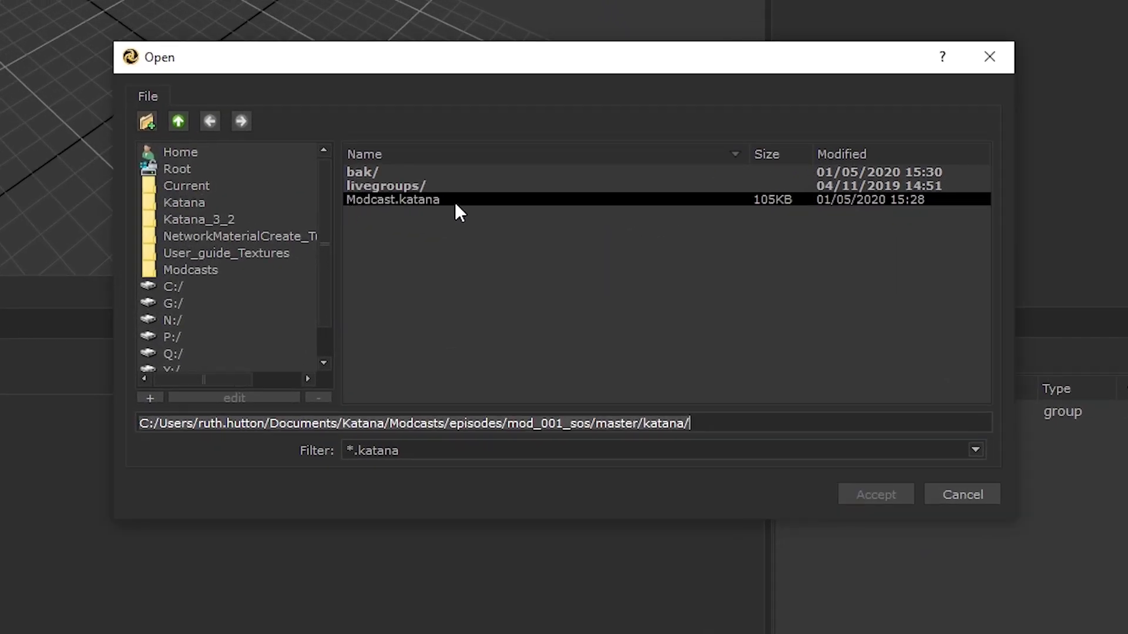
click(455, 202)
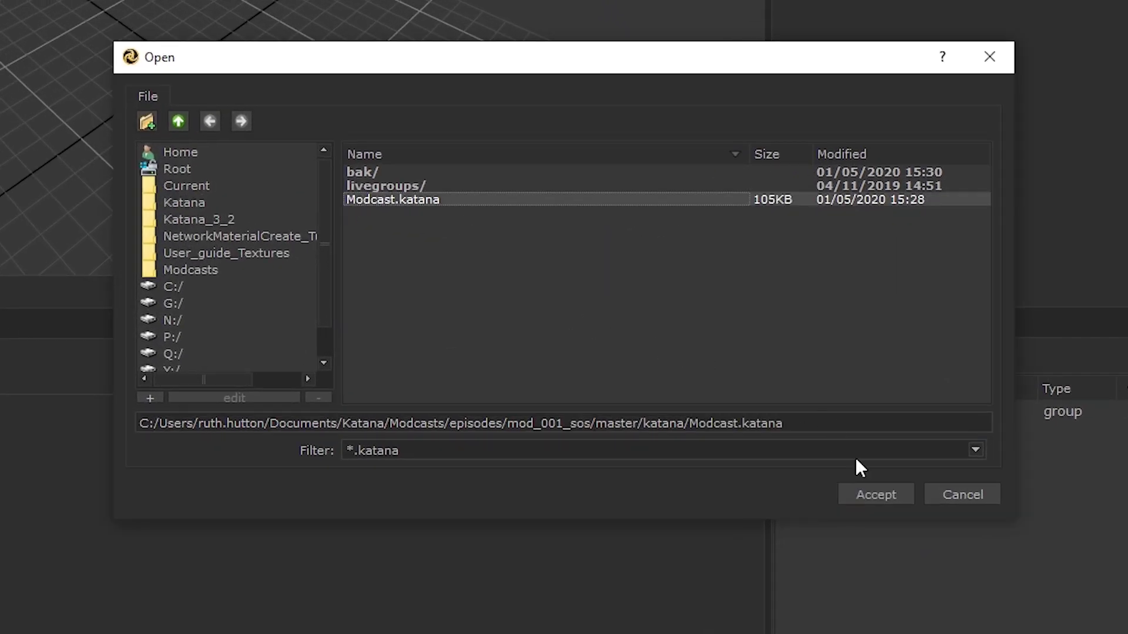
click(878, 493)
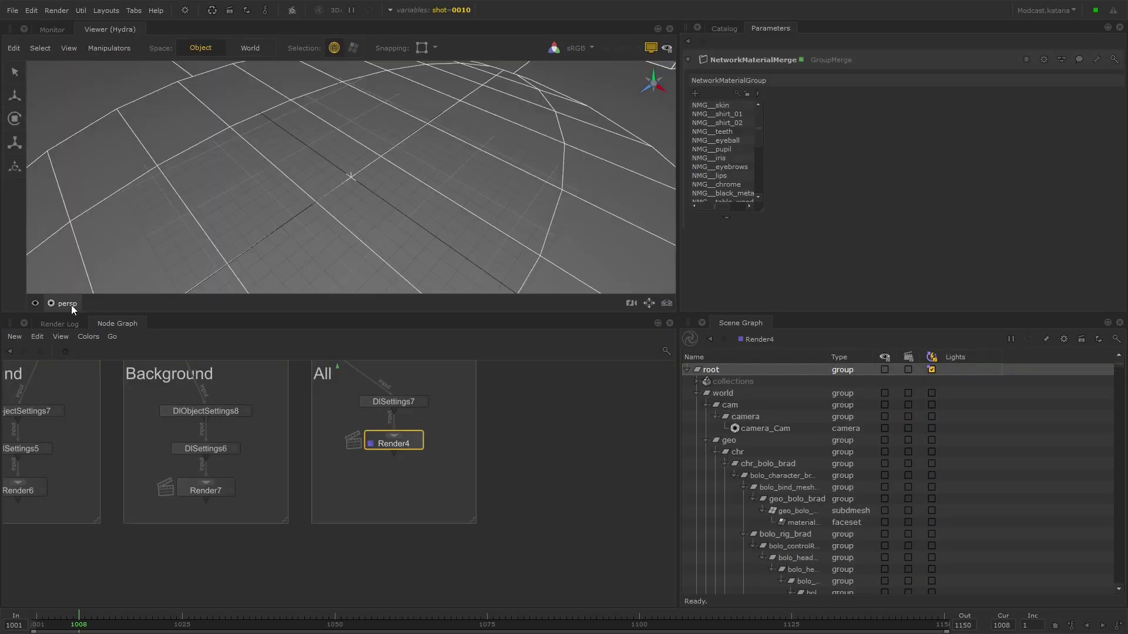
Frame the four render backdrops and start a Live Render of Render4.
click(567, 430)
key(f)
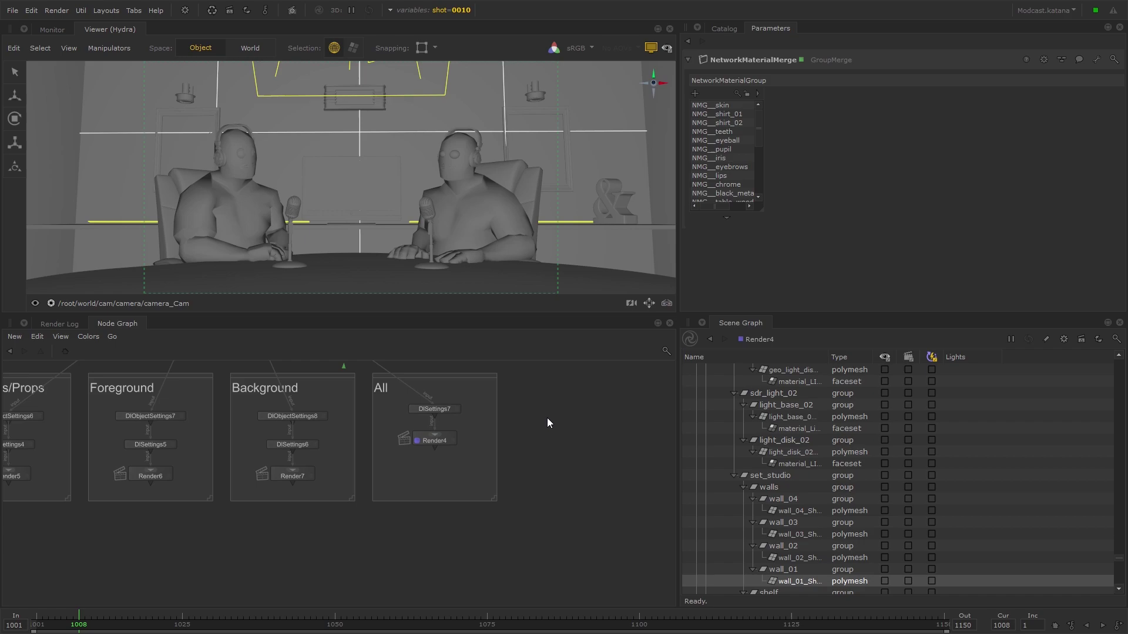
right_click(531, 479)
click(569, 301)
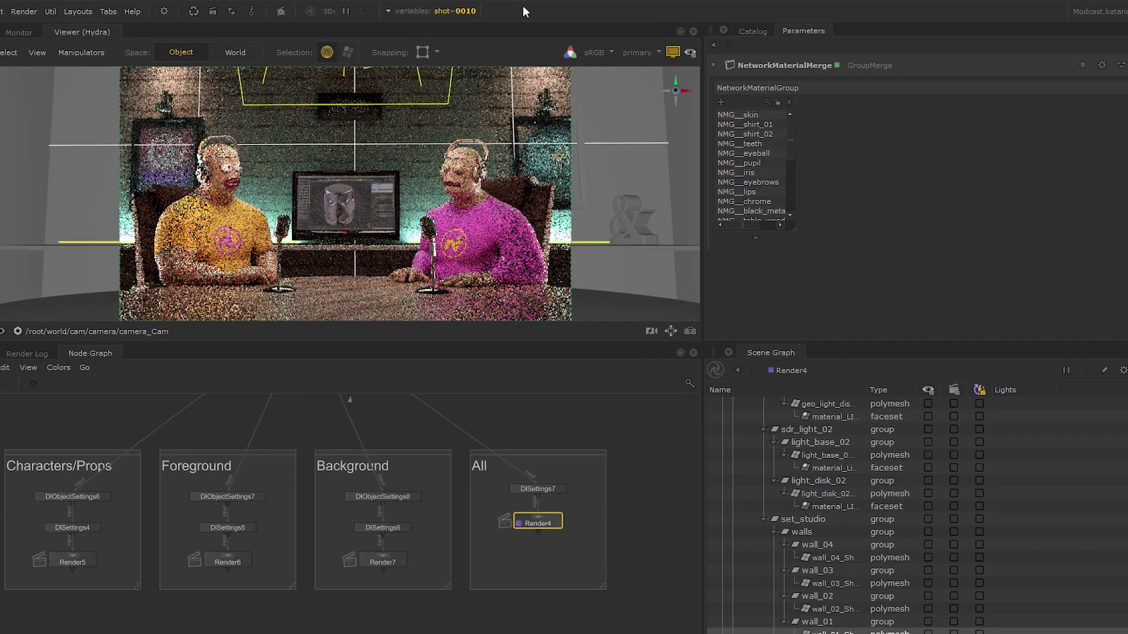
Check the shot variable's dropdown, keeping shot 0010 selected.
click(447, 10)
click(652, 99)
drag(653, 131, 656, 210)
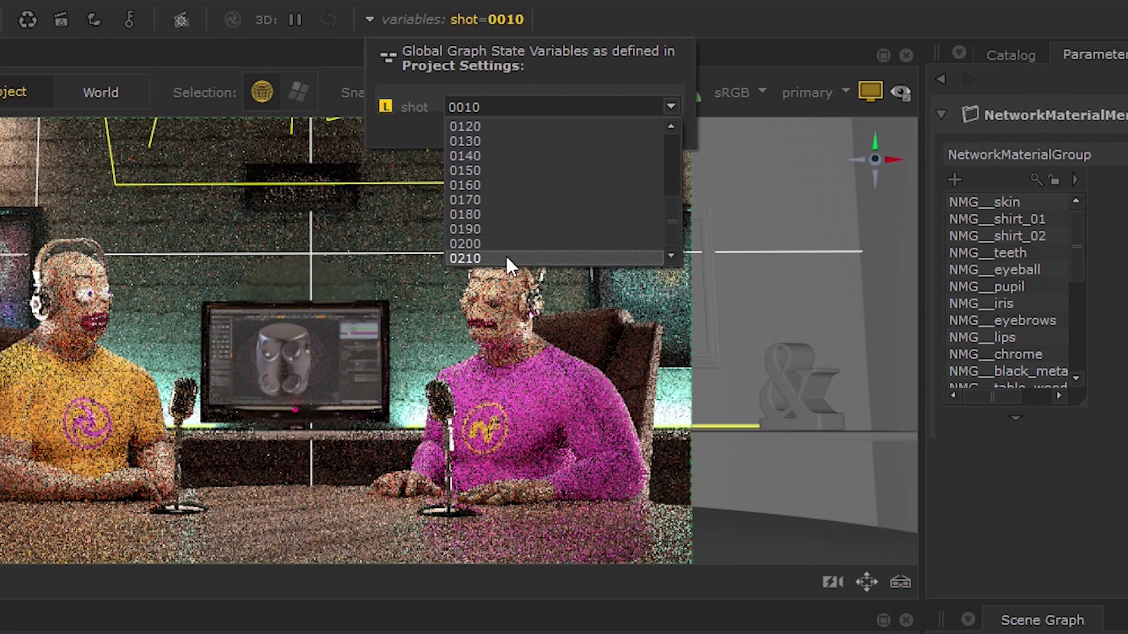
click(507, 258)
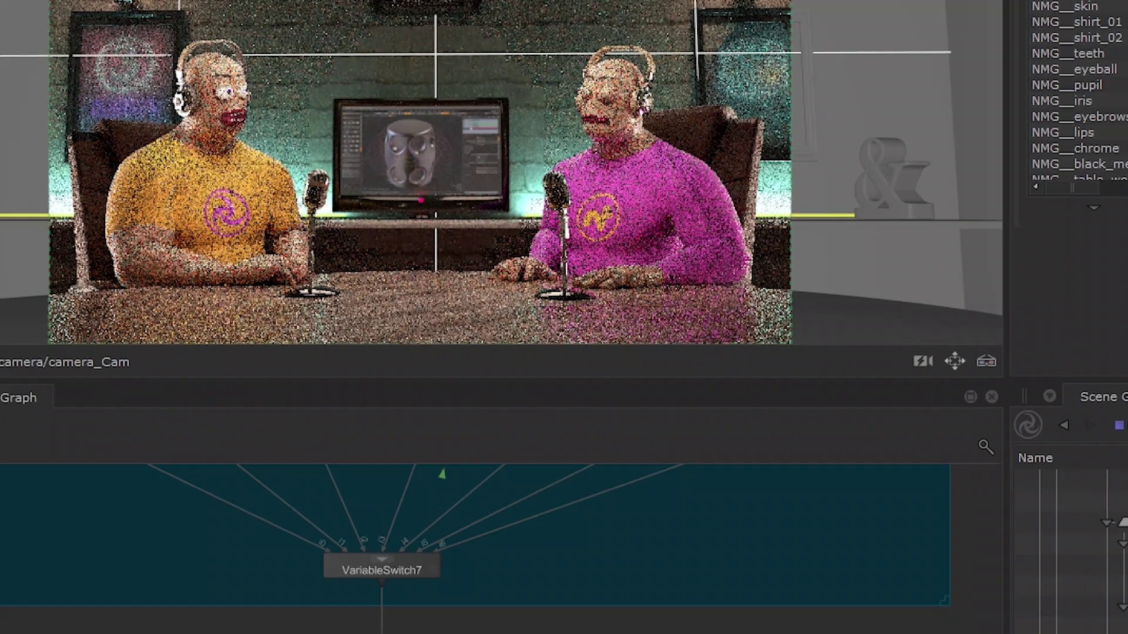
scroll(678, 372, up, 3)
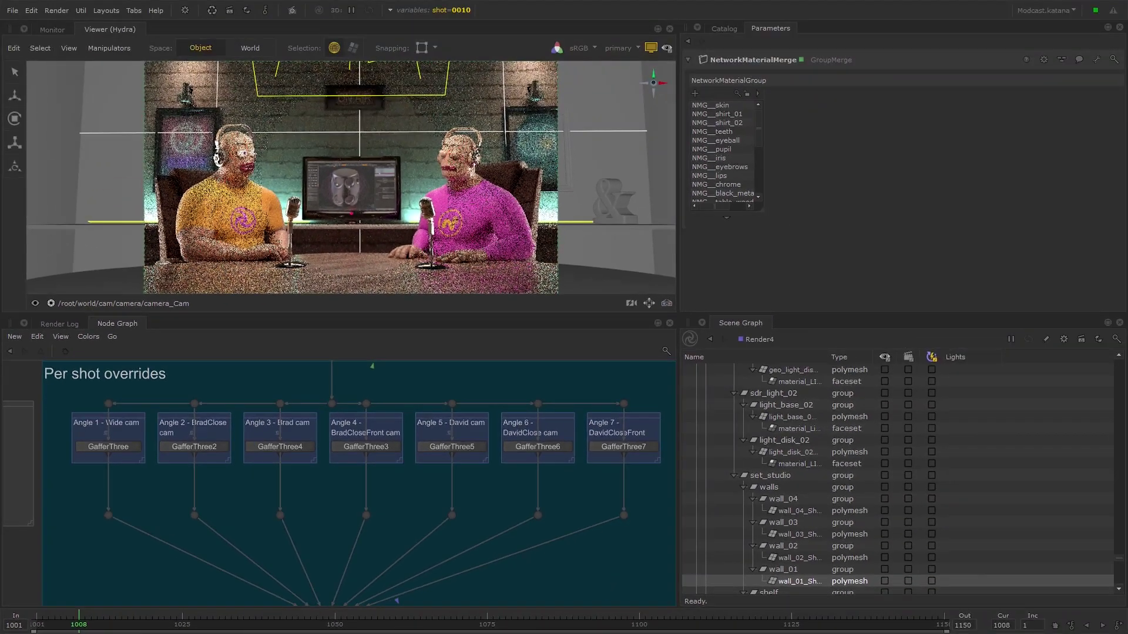
middle_drag(510, 558, 510, 473)
click(348, 494)
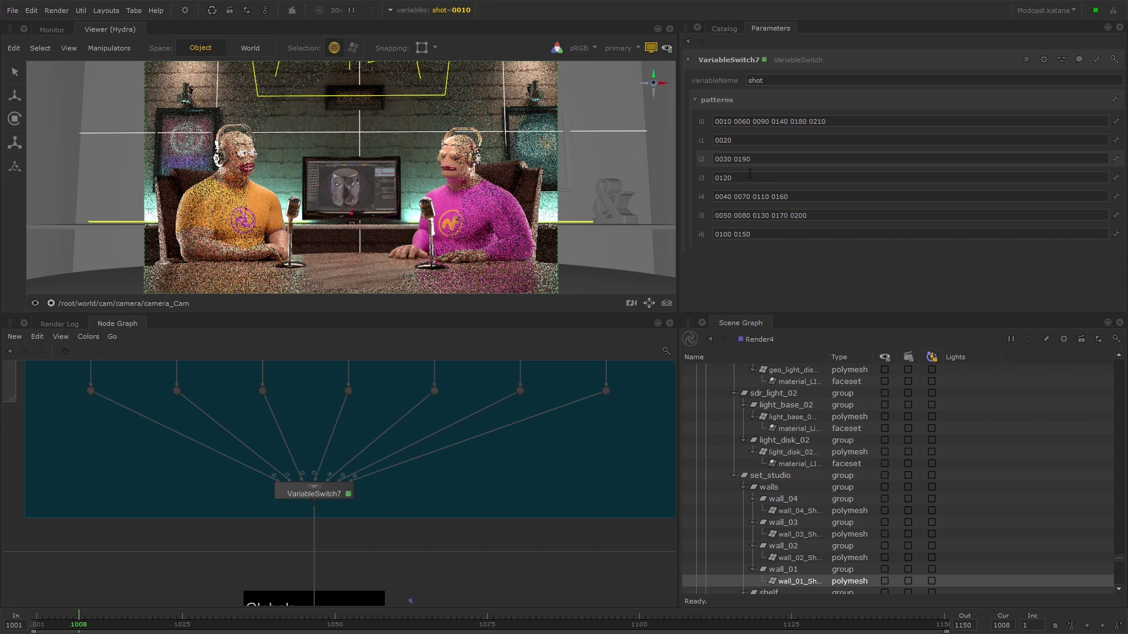
middle_drag(572, 401, 582, 490)
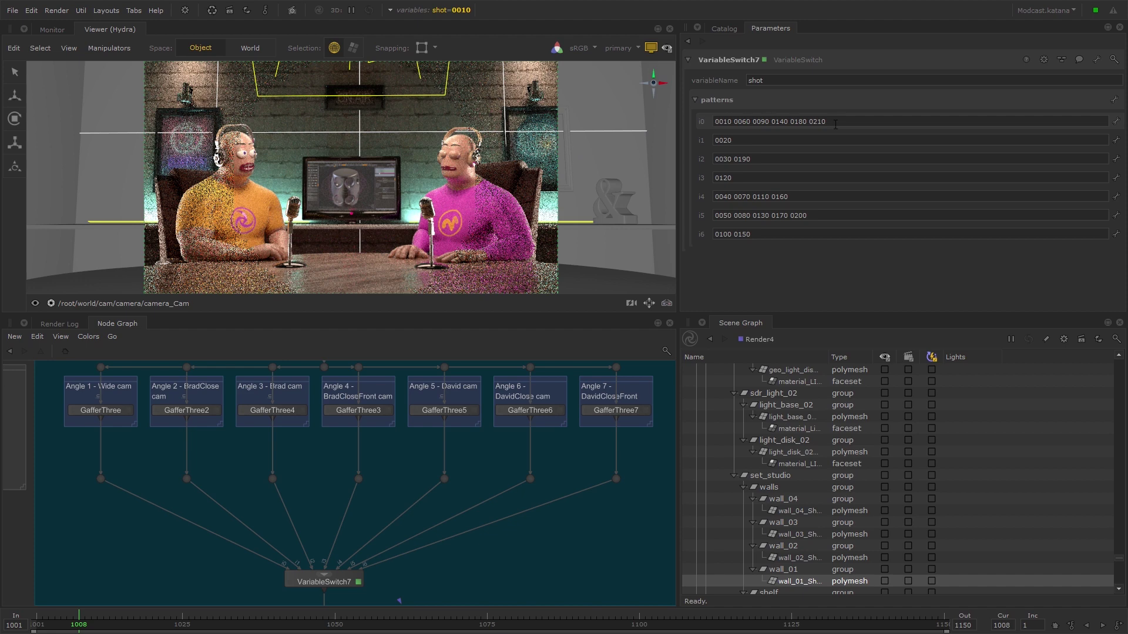
drag(836, 125, 714, 121)
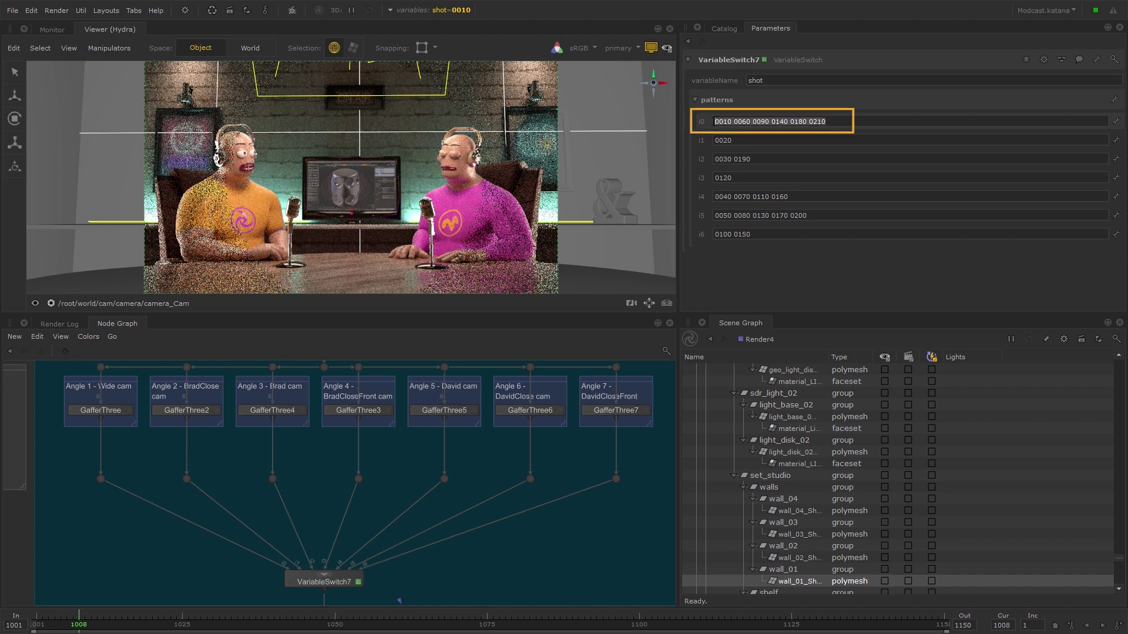
click(749, 279)
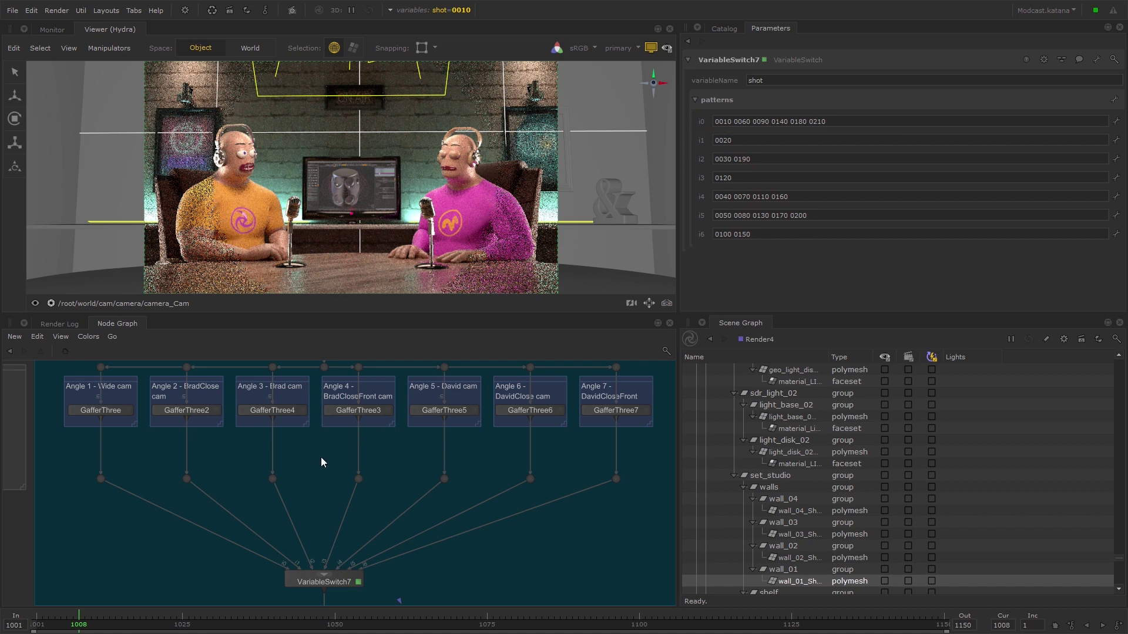
Create a NetworkMaterialEdit node, insert it under Angle 1's GafferThree, and view from it.
key(Tab)
text(net)
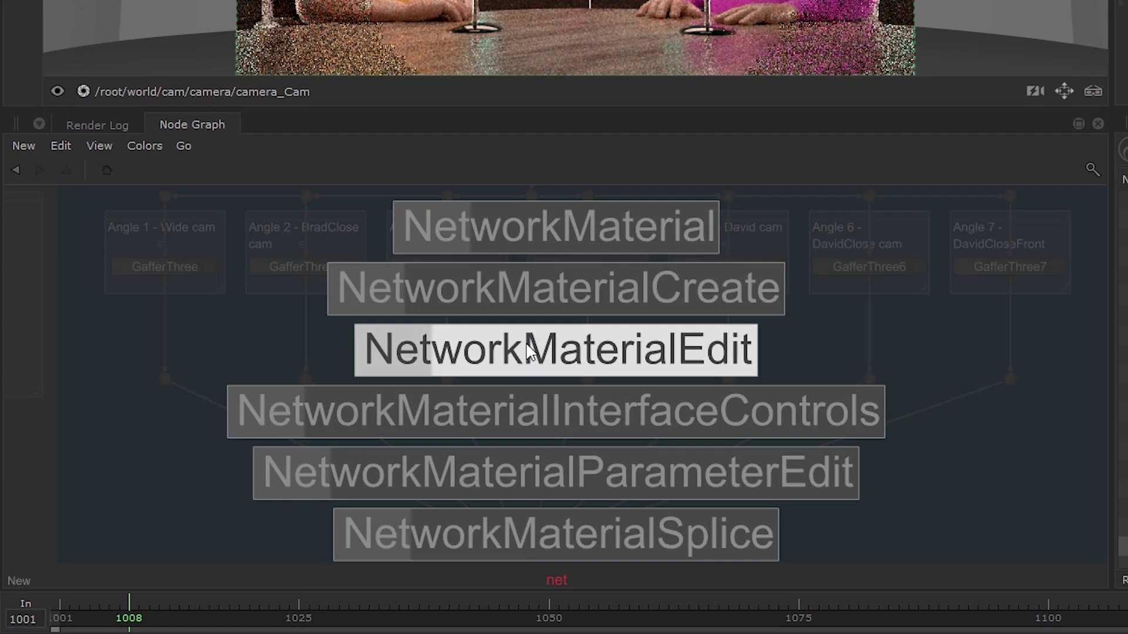
click(527, 348)
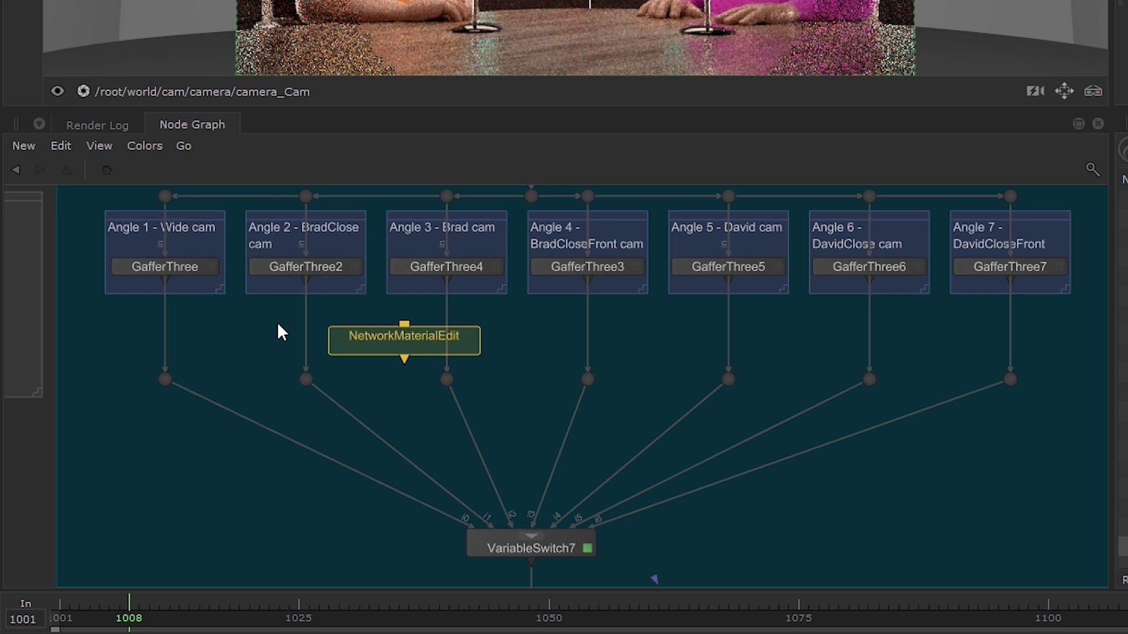
click(164, 323)
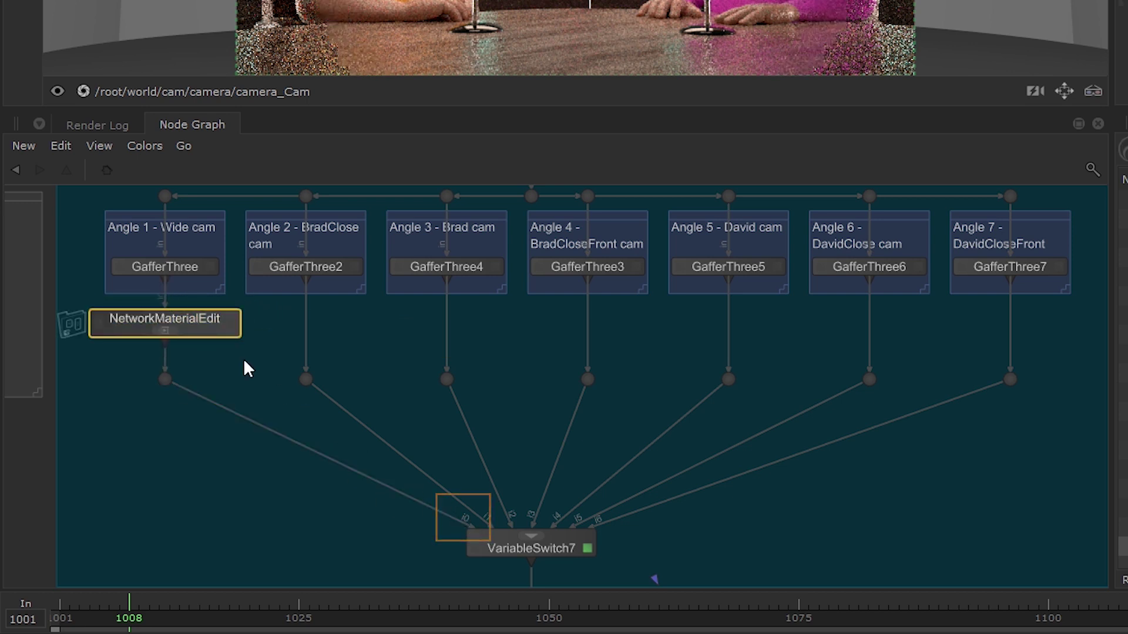
click(234, 324)
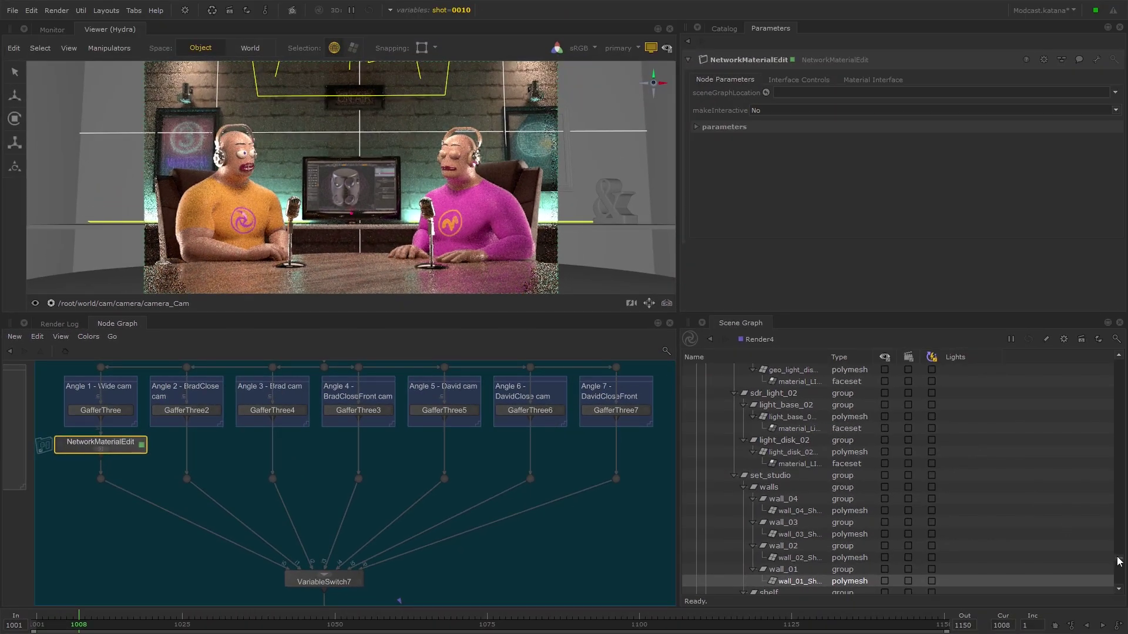
Point the NetworkMaterialEdit at /root/materials/shirt_01, then display VariableSwitch7's shot patterns.
drag(1118, 561, 1118, 582)
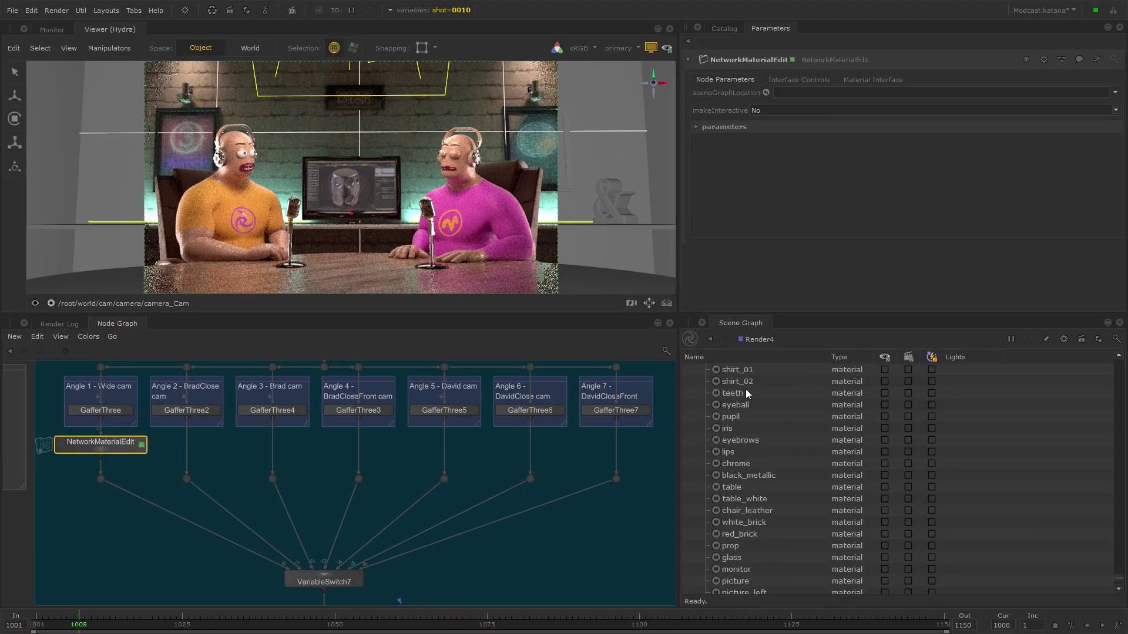
click(741, 373)
scroll(742, 405, up, 1)
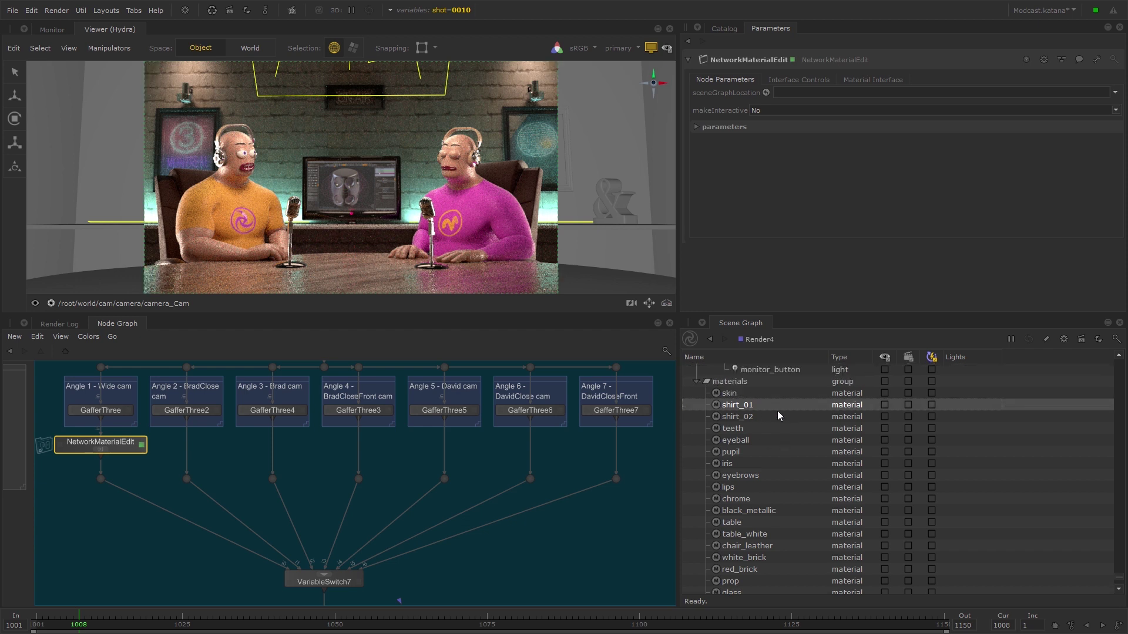
drag(743, 405, 810, 92)
click(357, 582)
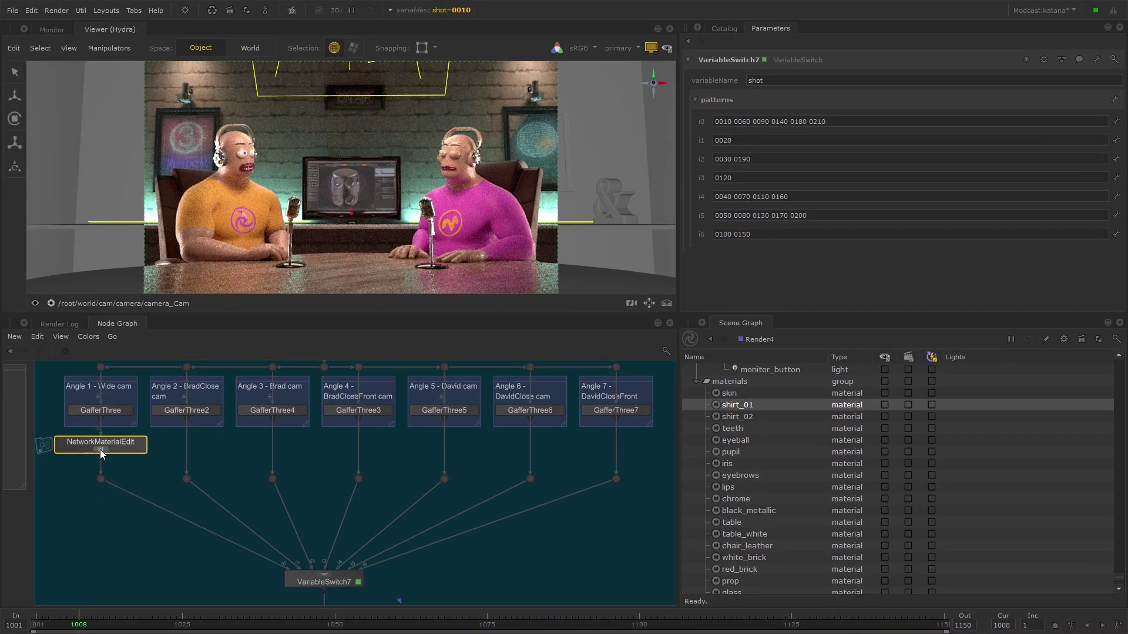
Inside the NetworkMaterialEdit, set dlPrincipled19's Metallic to 0.824 and Specular Level to 0.523.
click(100, 449)
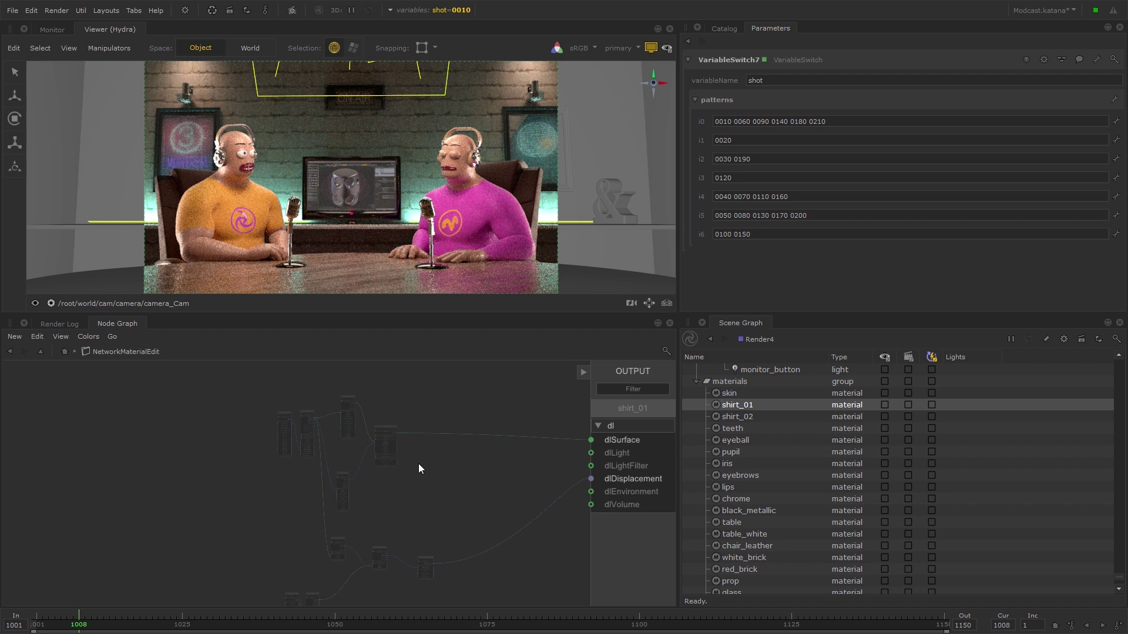
scroll(421, 432, up, 5)
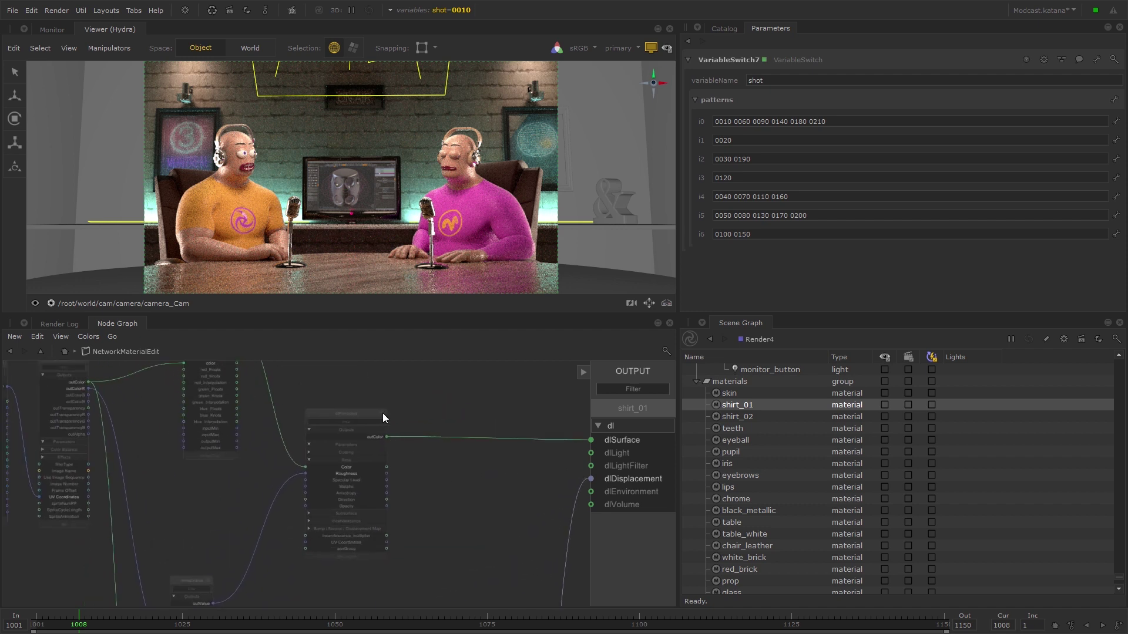
click(381, 413)
click(856, 222)
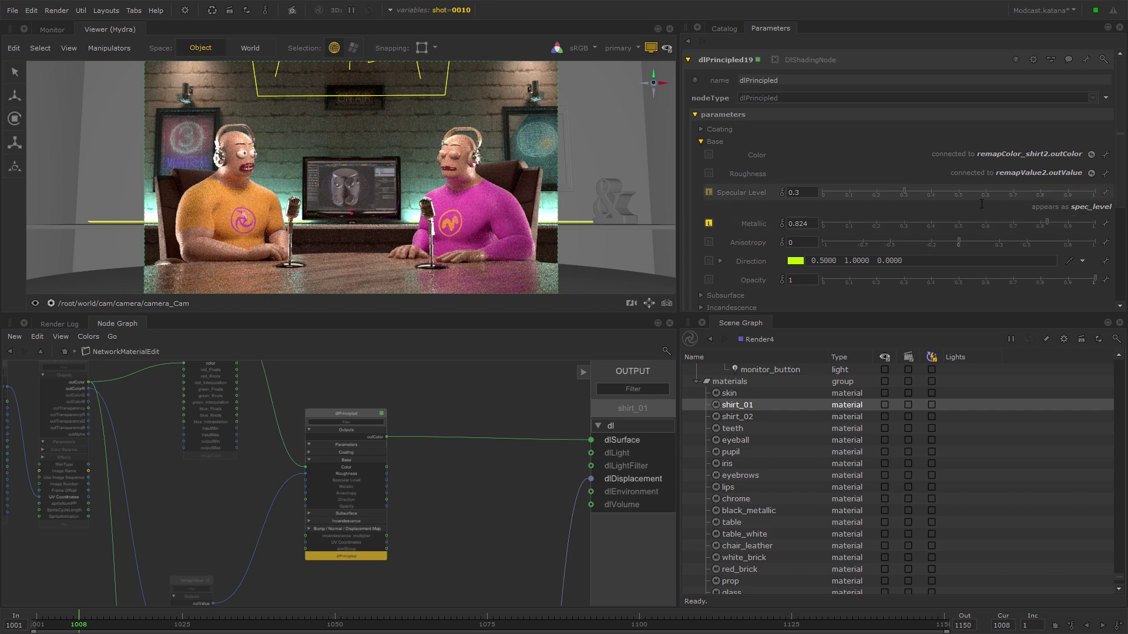
click(965, 192)
drag(1120, 580, 1123, 365)
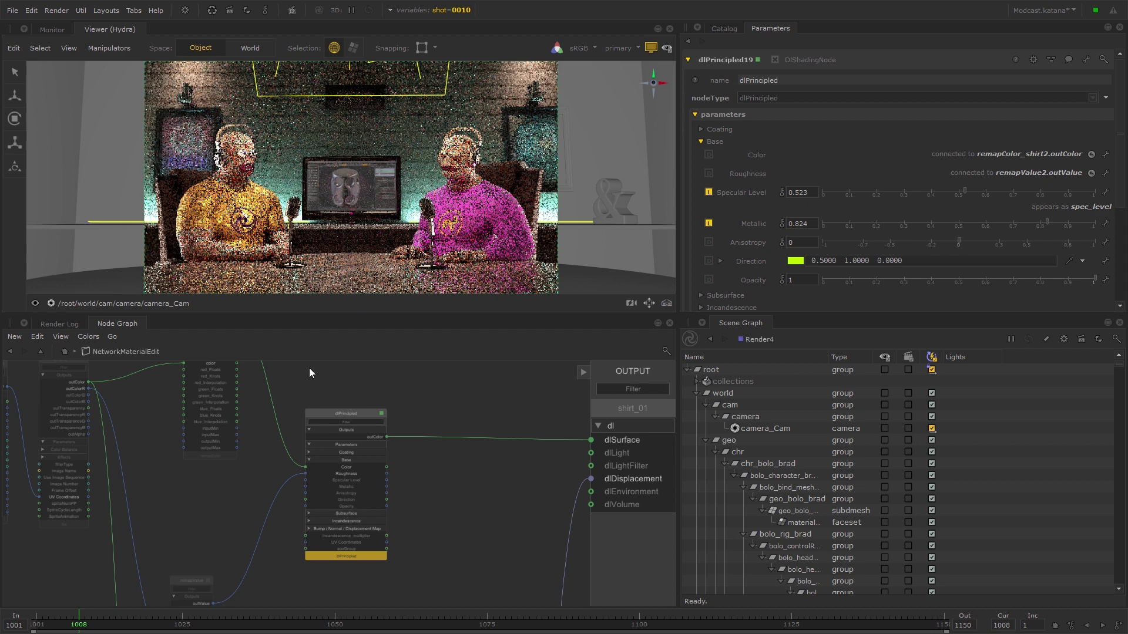
middle_drag(309, 368, 397, 467)
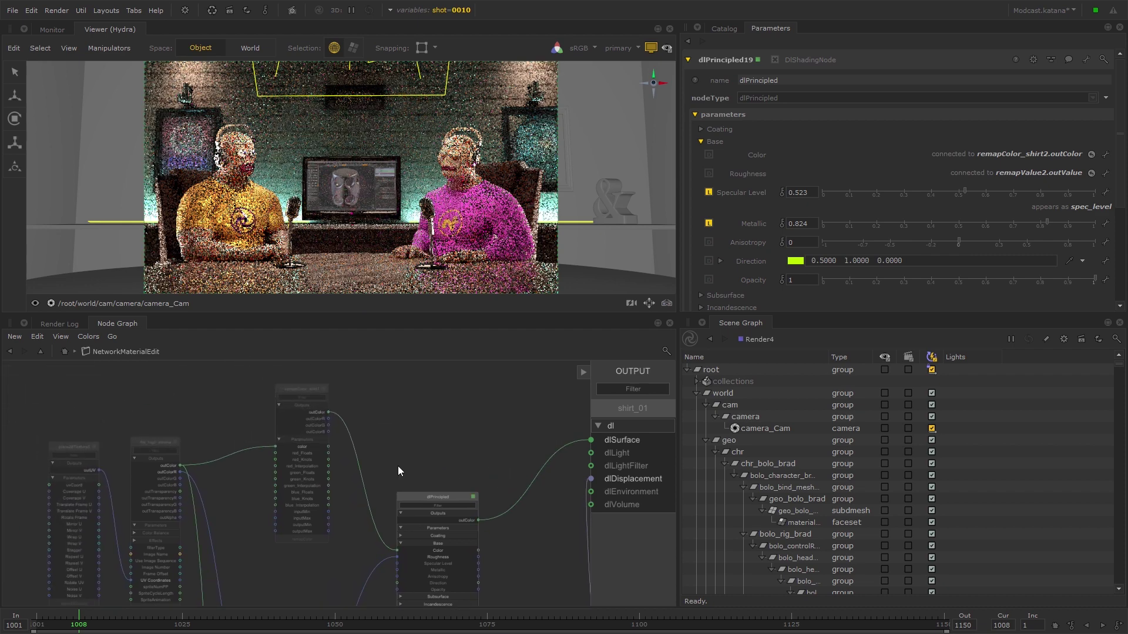
Drop remapColor_shirt2's red curve point at 0.80 to 0.01, turning the shirt green.
click(325, 389)
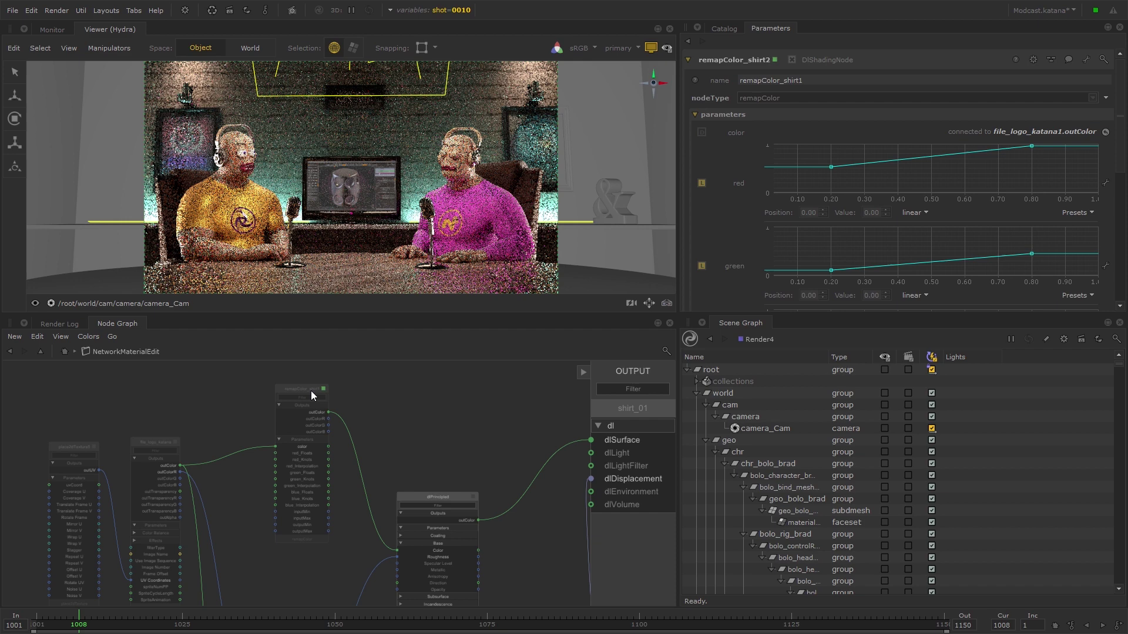
scroll(320, 390, up, 2)
middle_drag(498, 479, 471, 477)
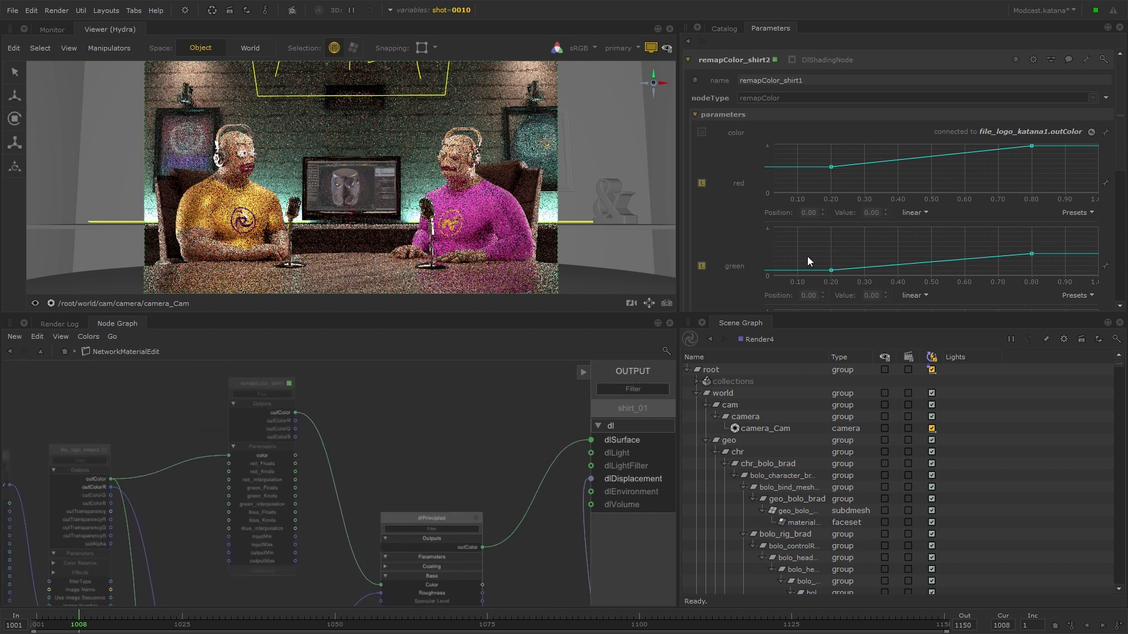
drag(1031, 146, 1032, 194)
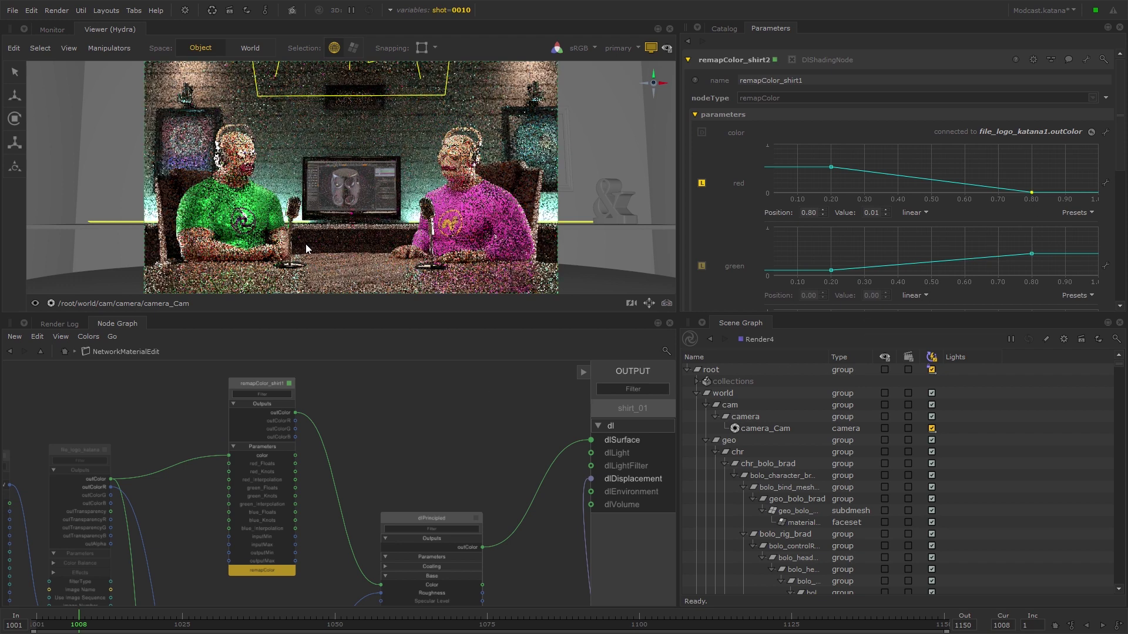
Switch the global shot variable to 0020 to compare the green-shirt edit.
click(468, 11)
click(548, 56)
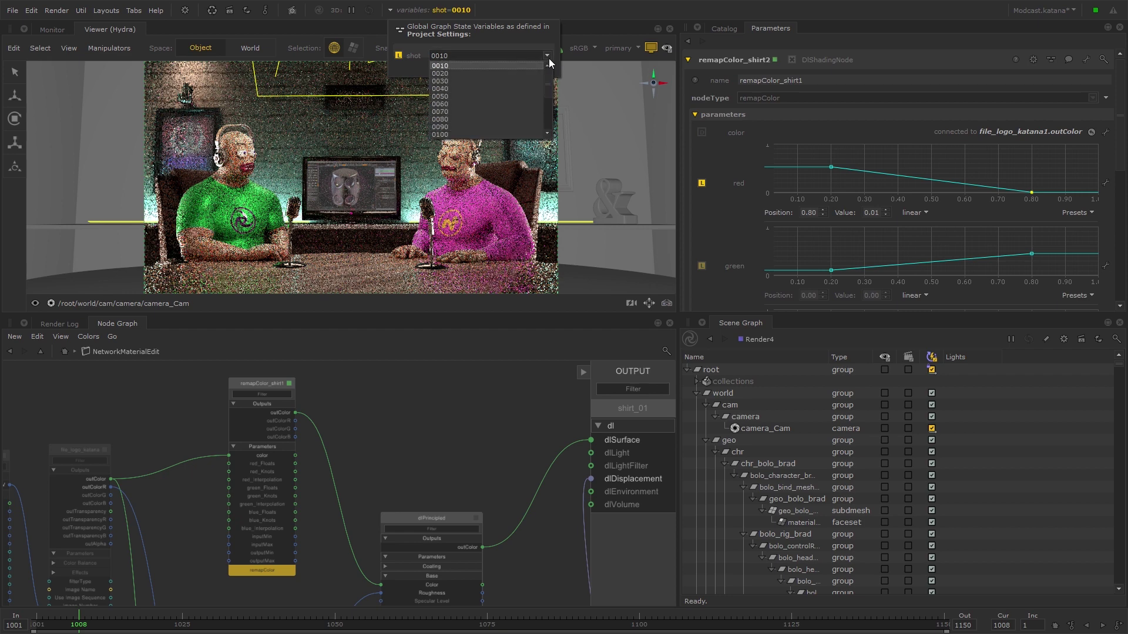
click(463, 74)
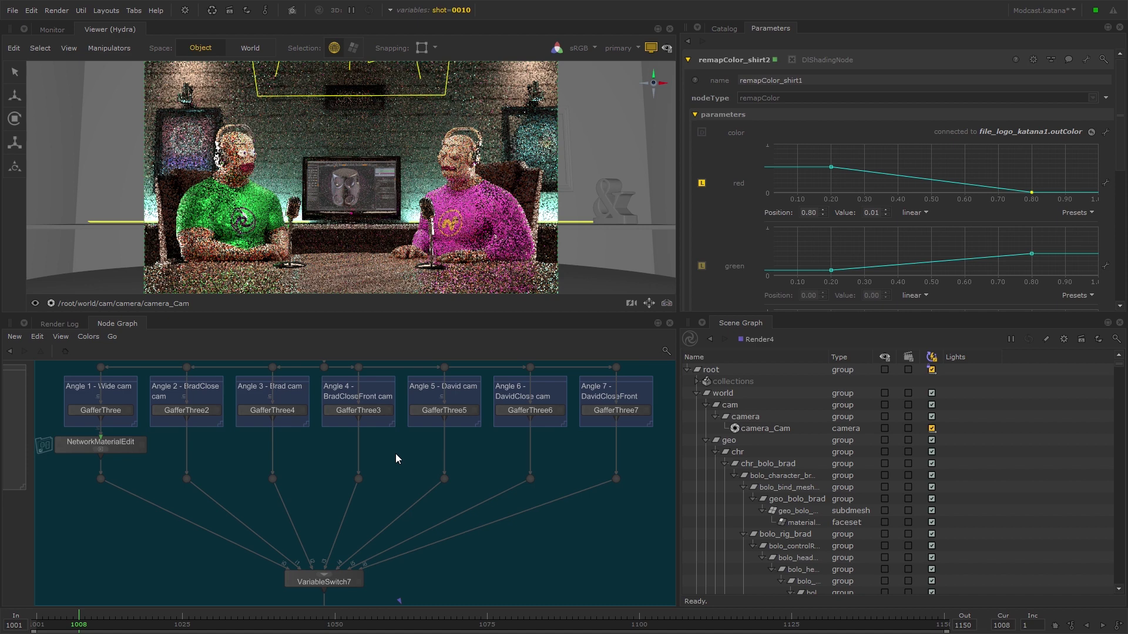
Pan and zoom out to show the Per shot overrides backdrop and the Globals section with RenderSettings1.
middle_drag(396, 453, 405, 487)
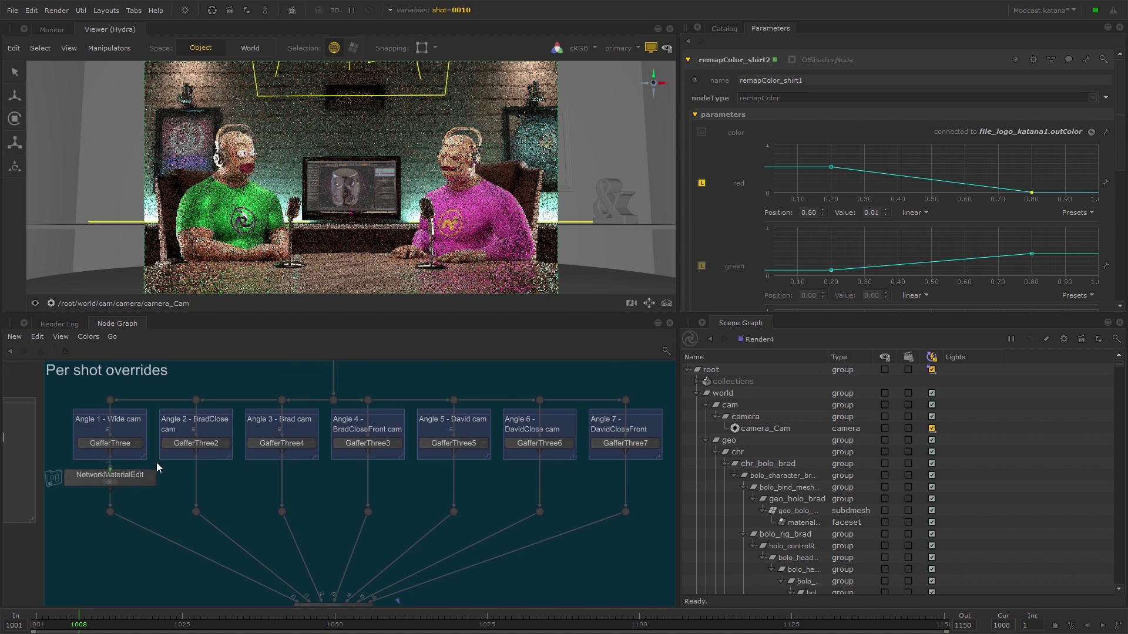
scroll(511, 581, down, 3)
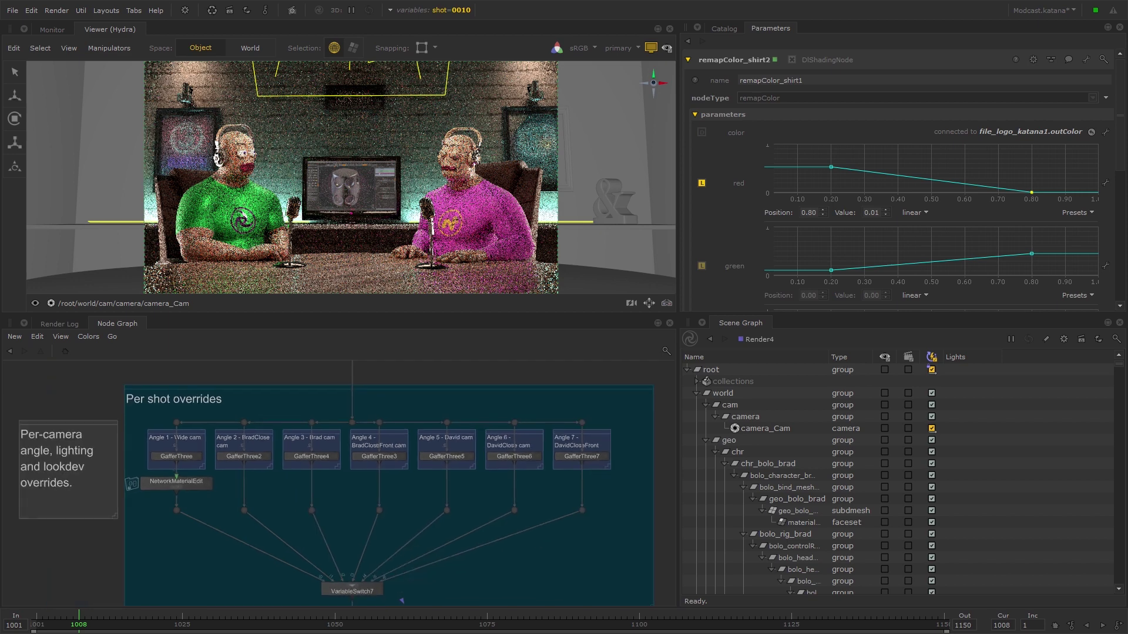
middle_drag(516, 583, 495, 537)
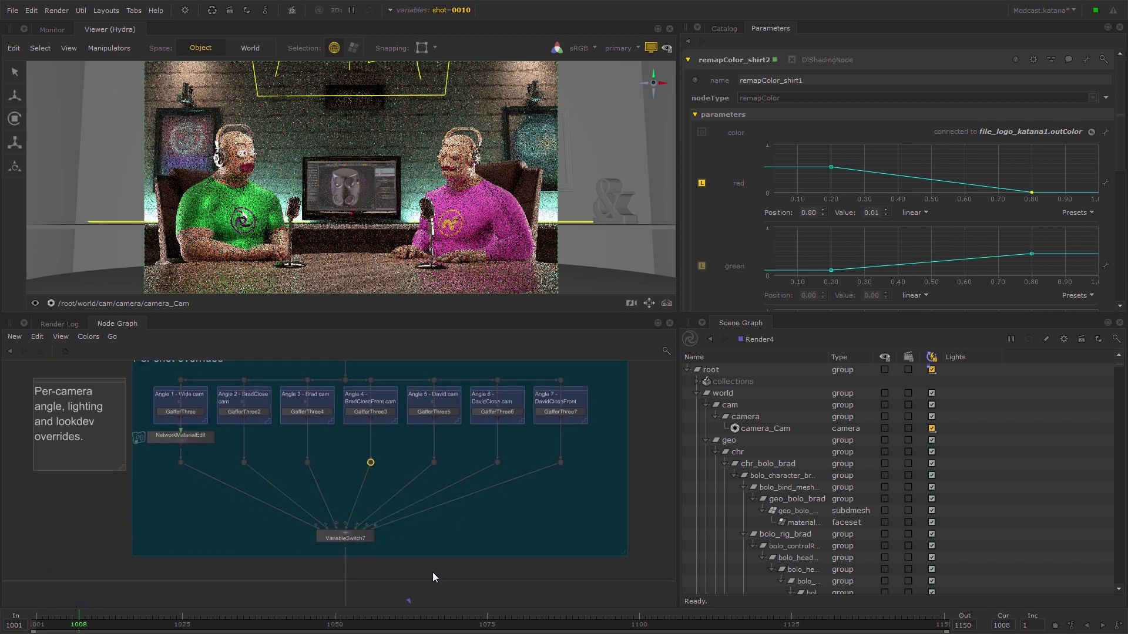
middle_drag(433, 572, 430, 518)
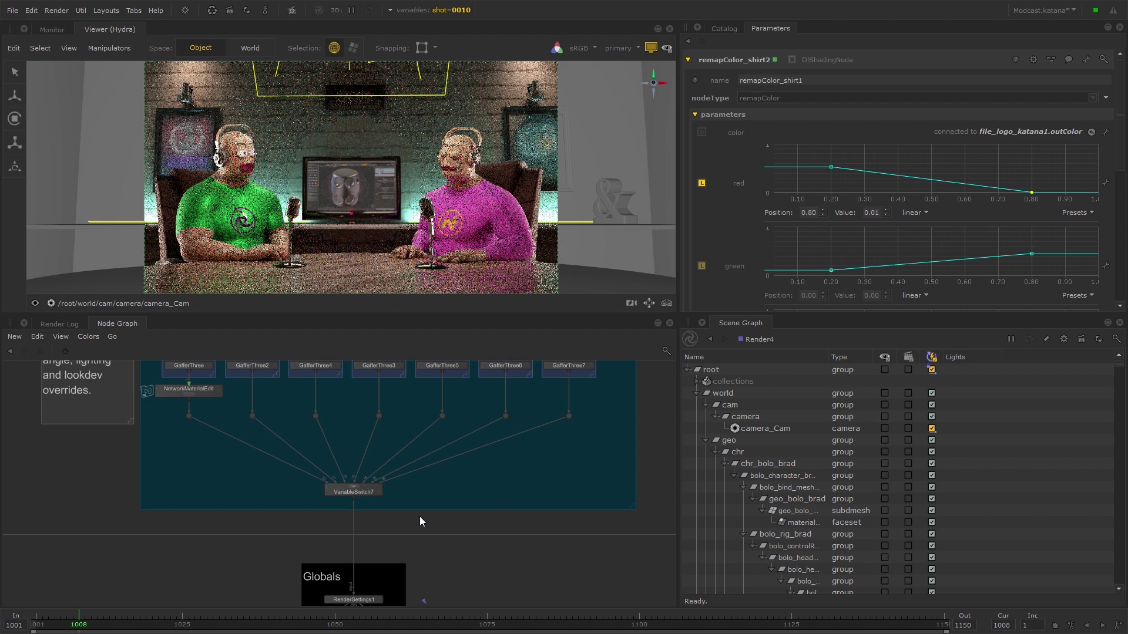
Add a VariableSwitch node below VariableSwitch7 and expand its i0 and i1 pattern fields.
key(Tab)
text(vari)
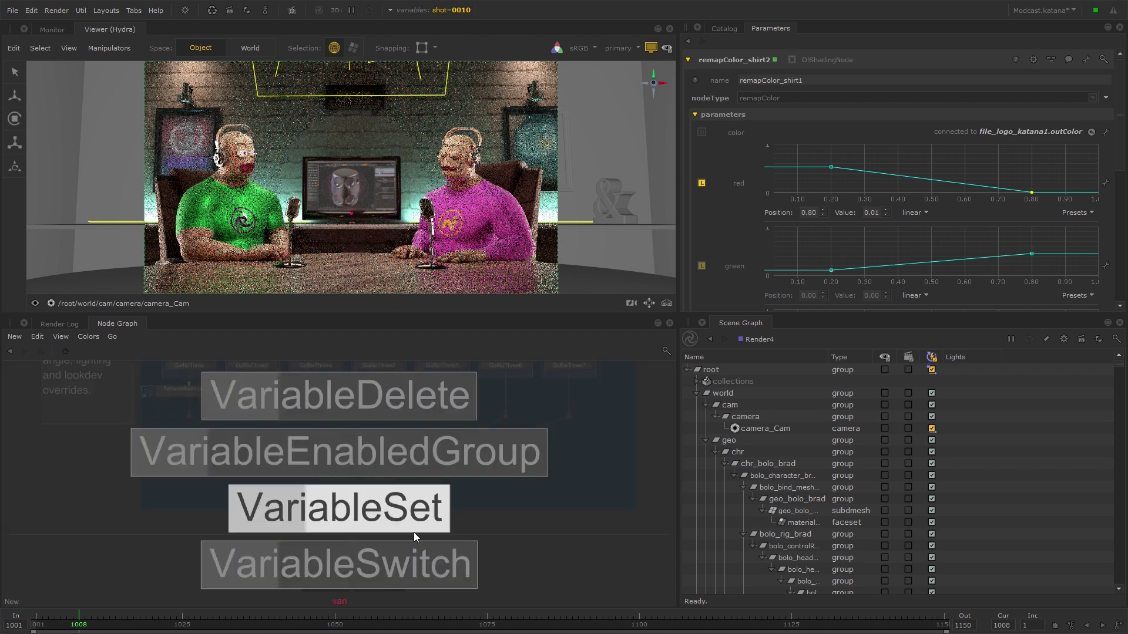
key(Down)
key(Return)
click(414, 525)
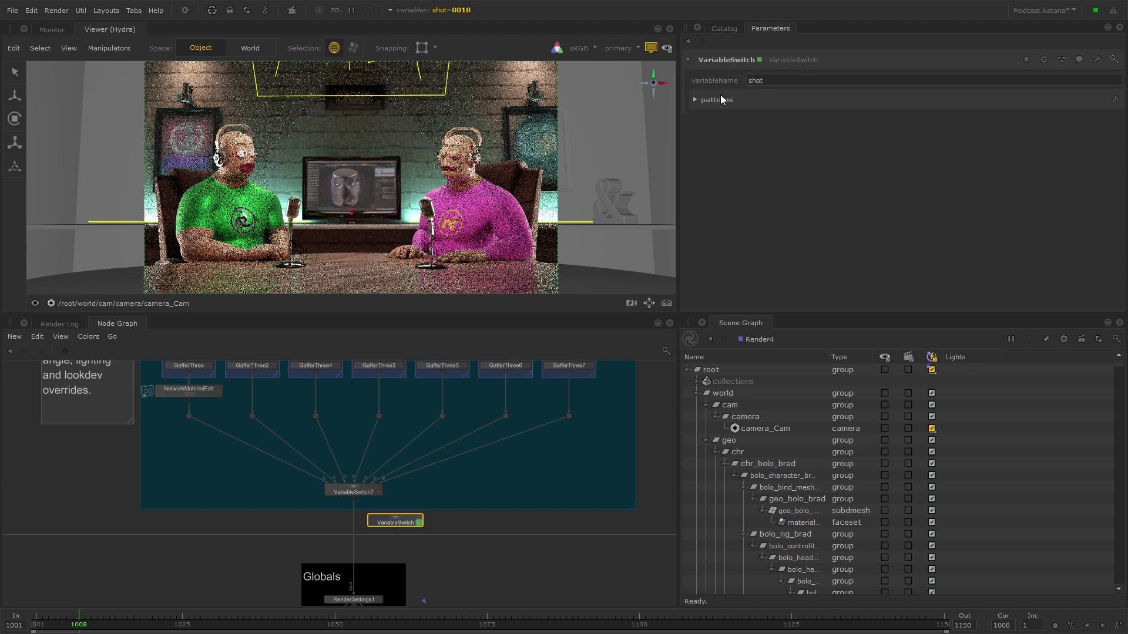
scroll(444, 527, up, 5)
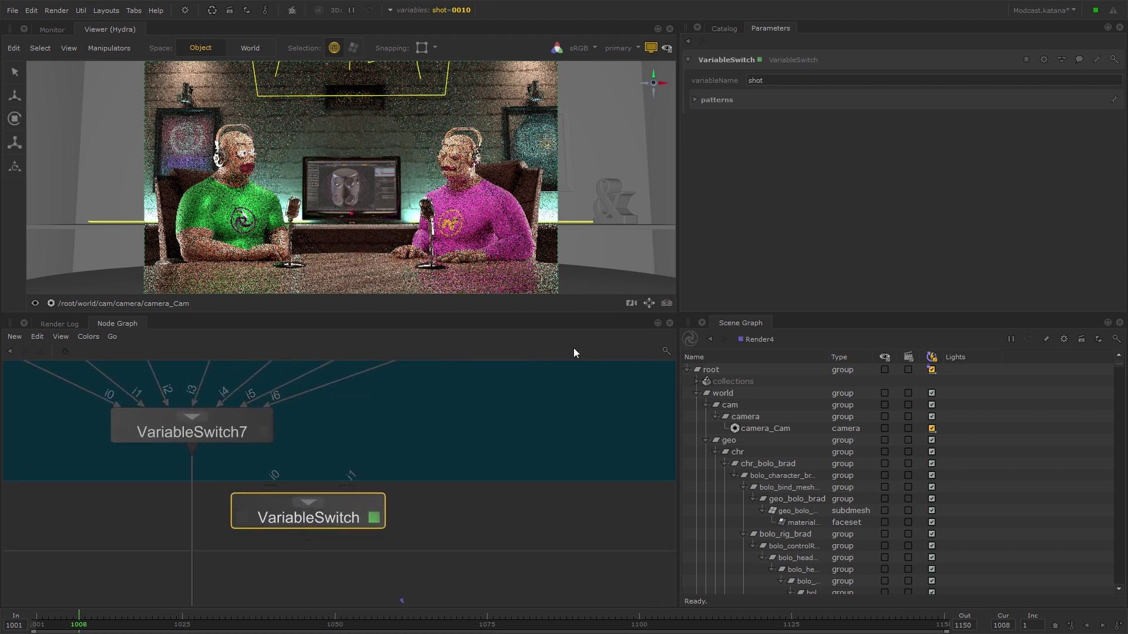
click(695, 101)
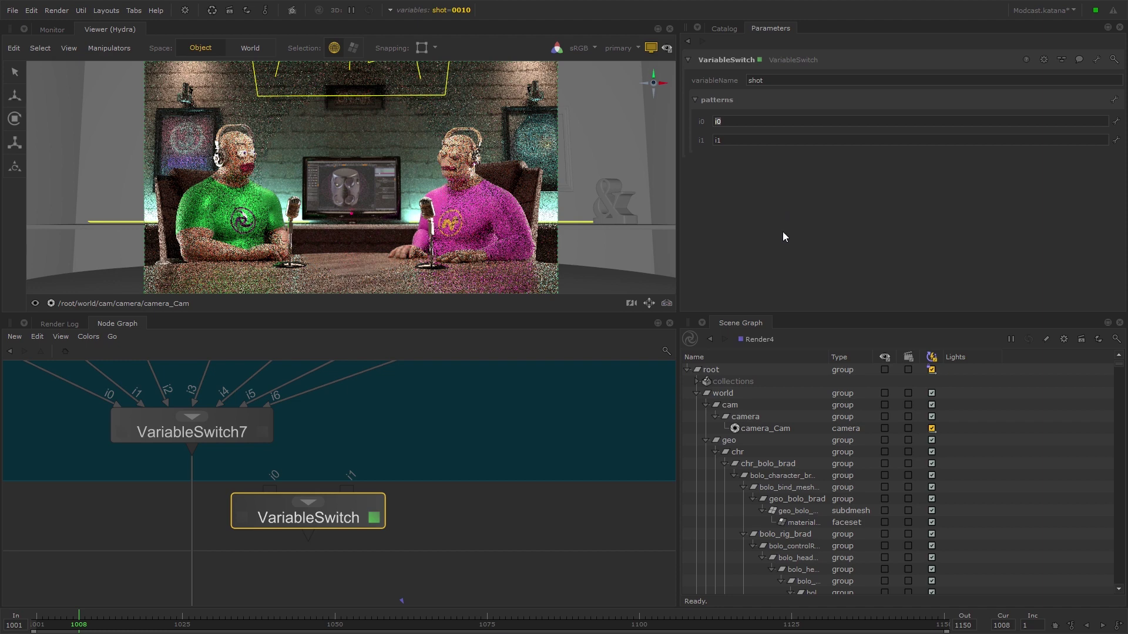
Enter 0010 as the i0 pattern and shots 0020 through 0210 as the i1 pattern.
text(0010)
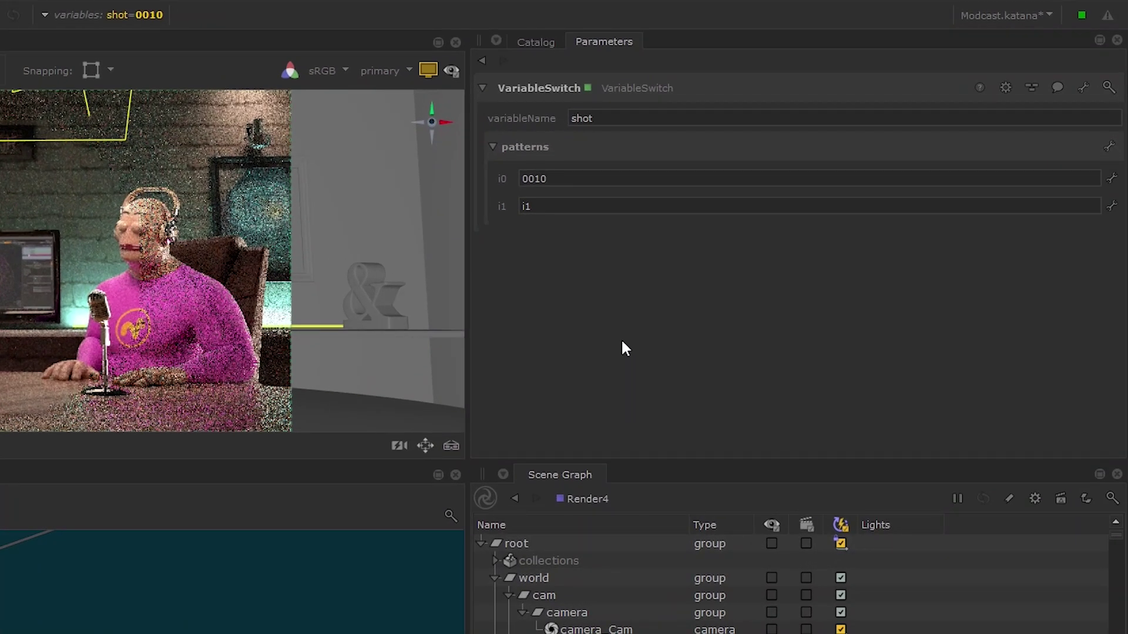
double_click(528, 207)
text(0020)
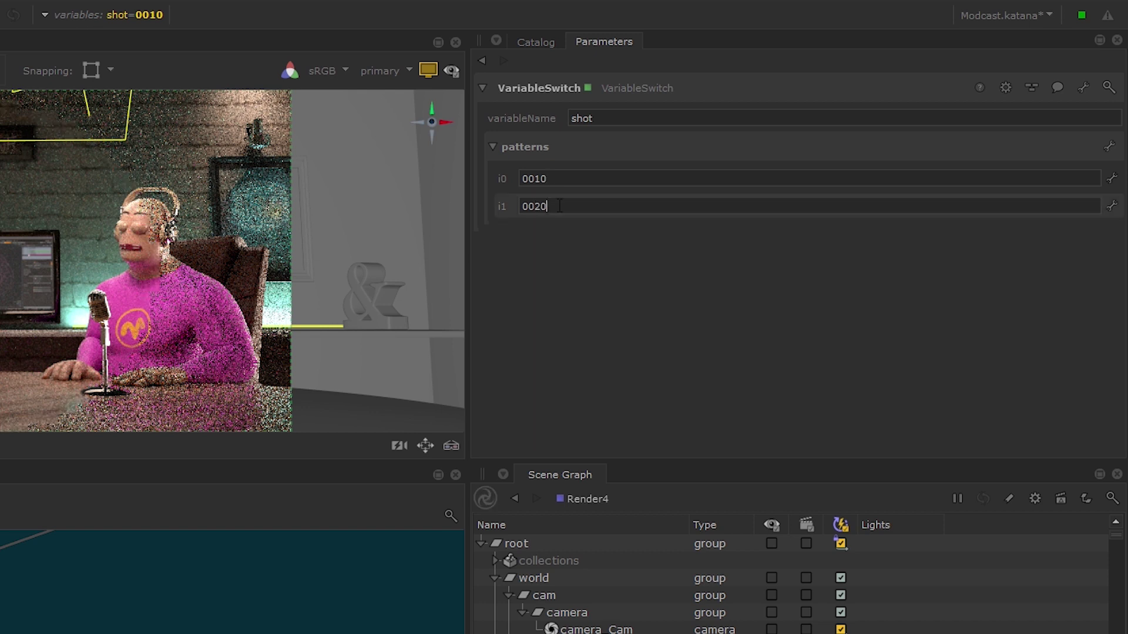
text( 0030 0040 0050 0060 0070 0080 )
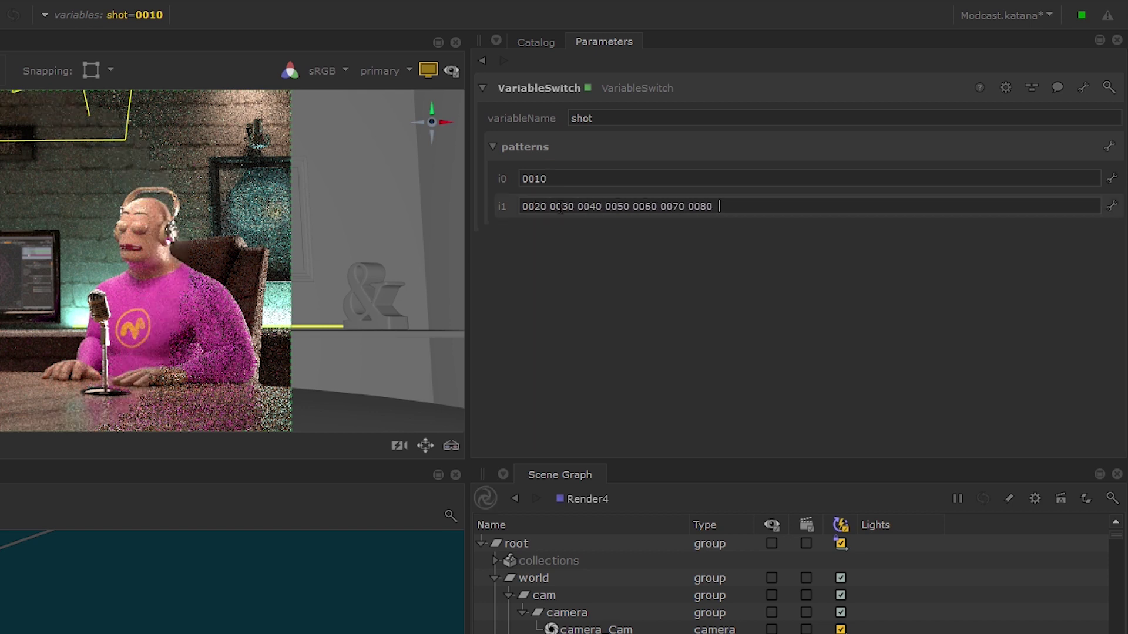
text(0090 0100 0110 0120 0130)
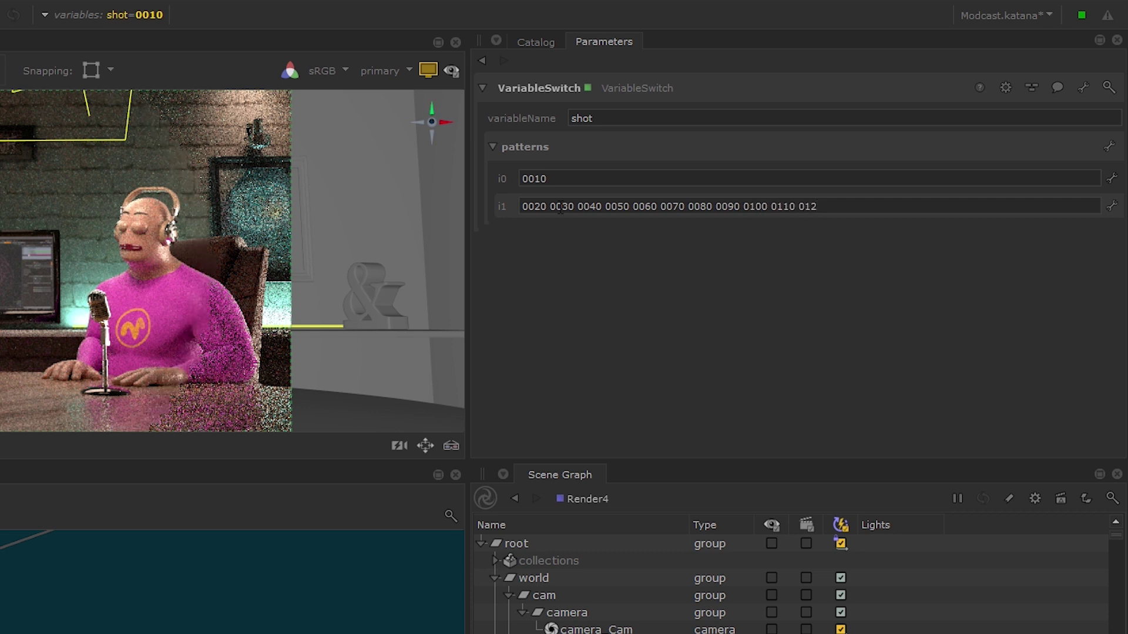
text(50 0160 0170 01)
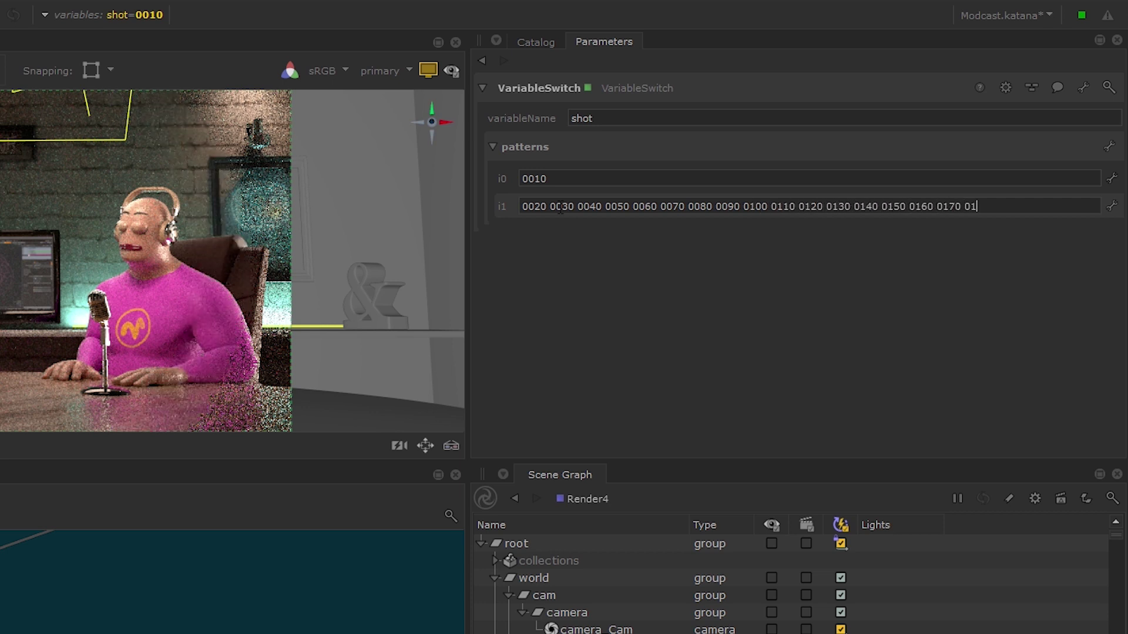
text(80 0190 0200 0210)
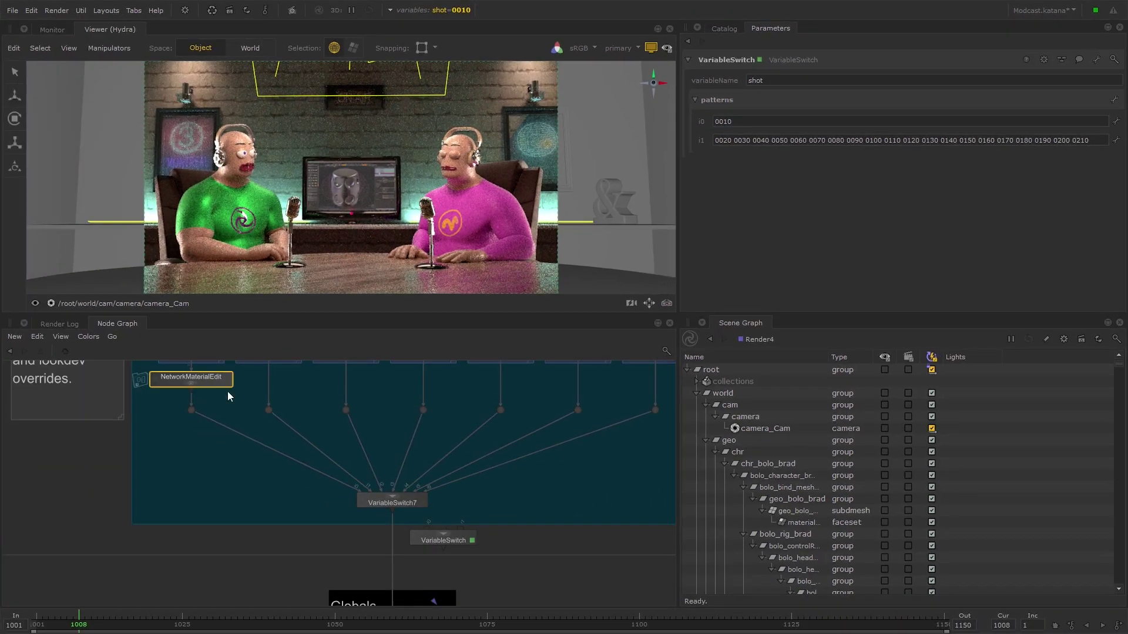
Reconnect GafferThree so the scene loads, and view it through camera_Cam.
click(262, 403)
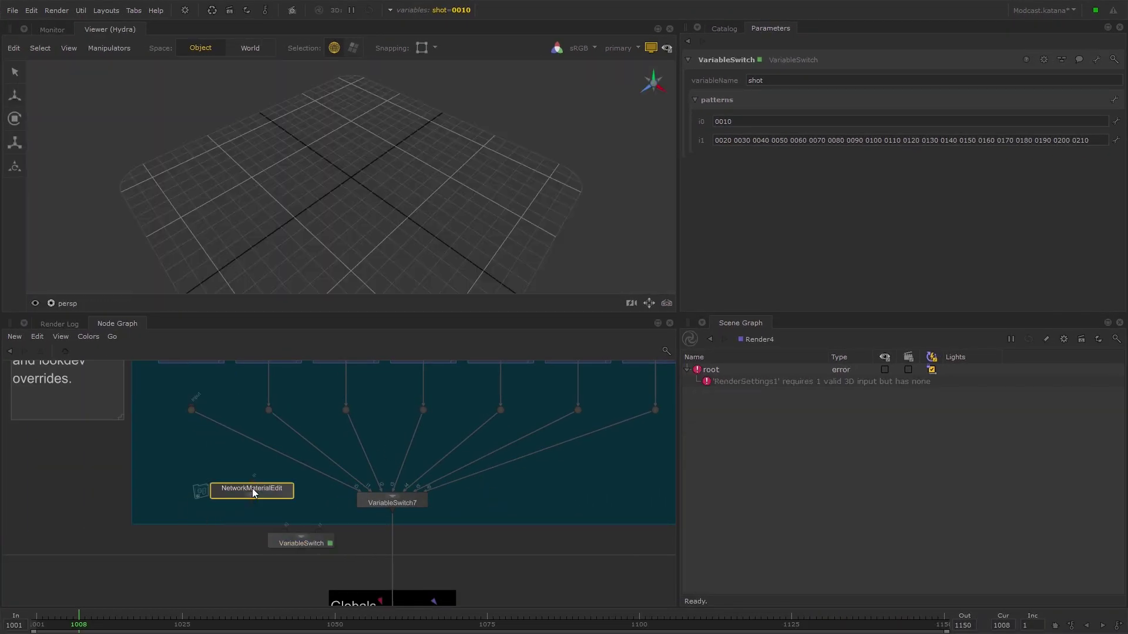
middle_drag(252, 488, 261, 507)
drag(201, 411, 202, 373)
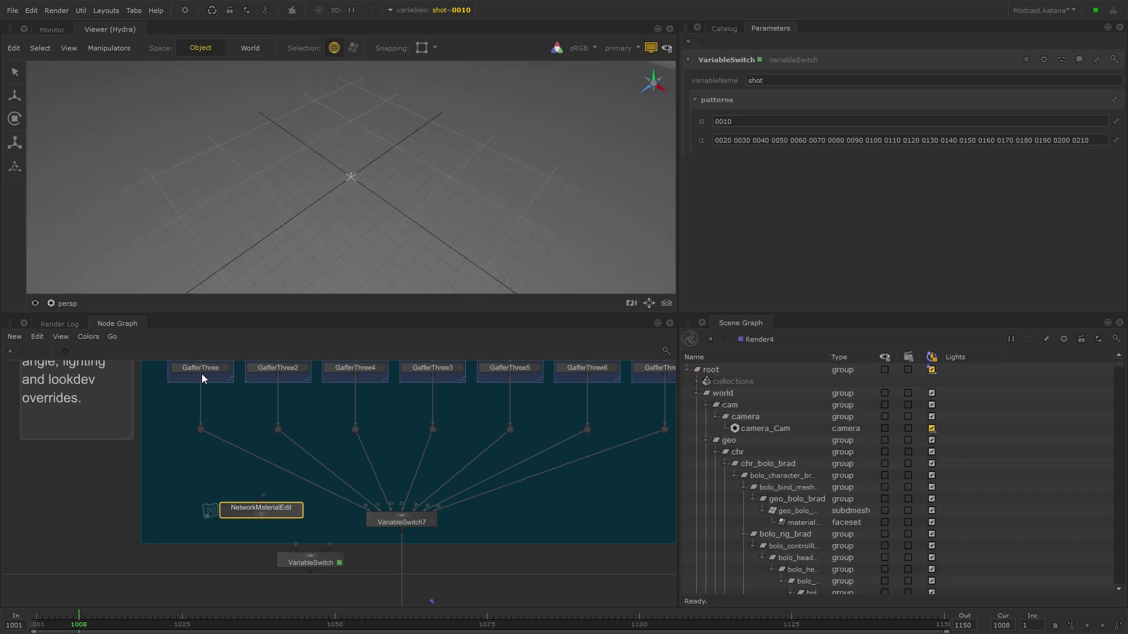
click(51, 303)
click(126, 379)
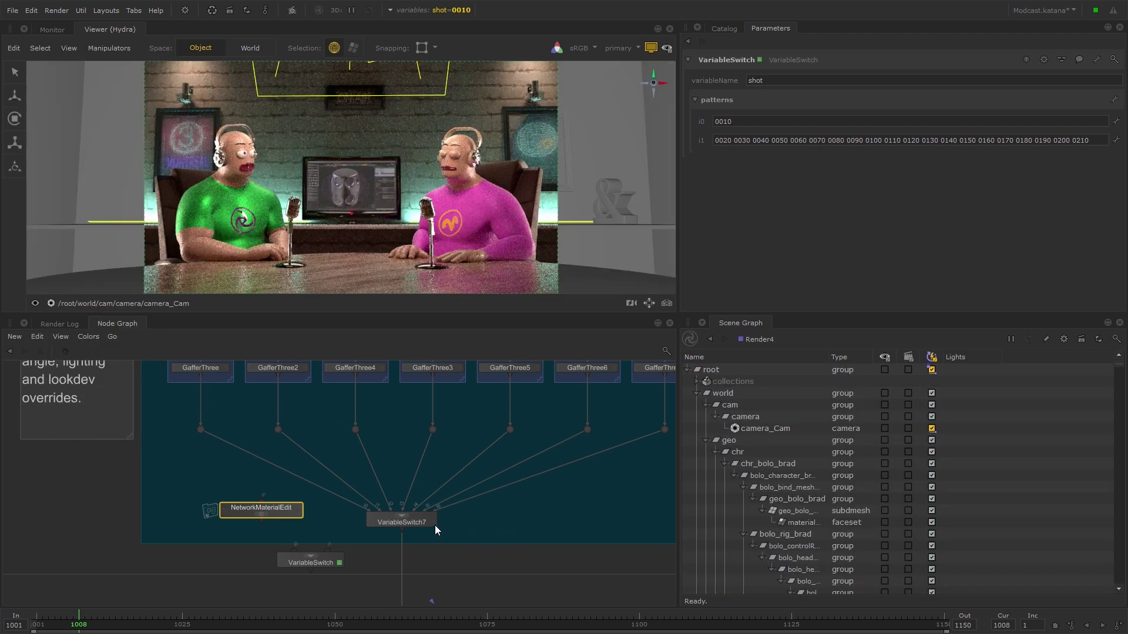
Feed NetworkMaterialEdit into the new VariableSwitch and arrange it beneath VariableSwitch7 above RenderSettings1.
drag(294, 513, 290, 510)
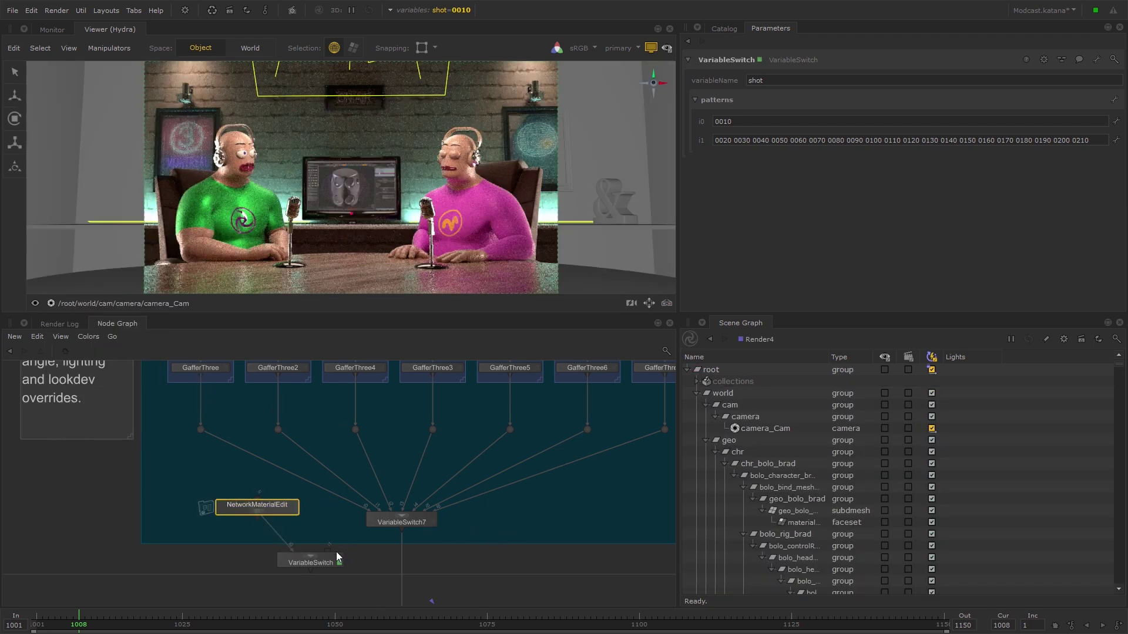
drag(328, 555, 328, 573)
drag(297, 512, 326, 521)
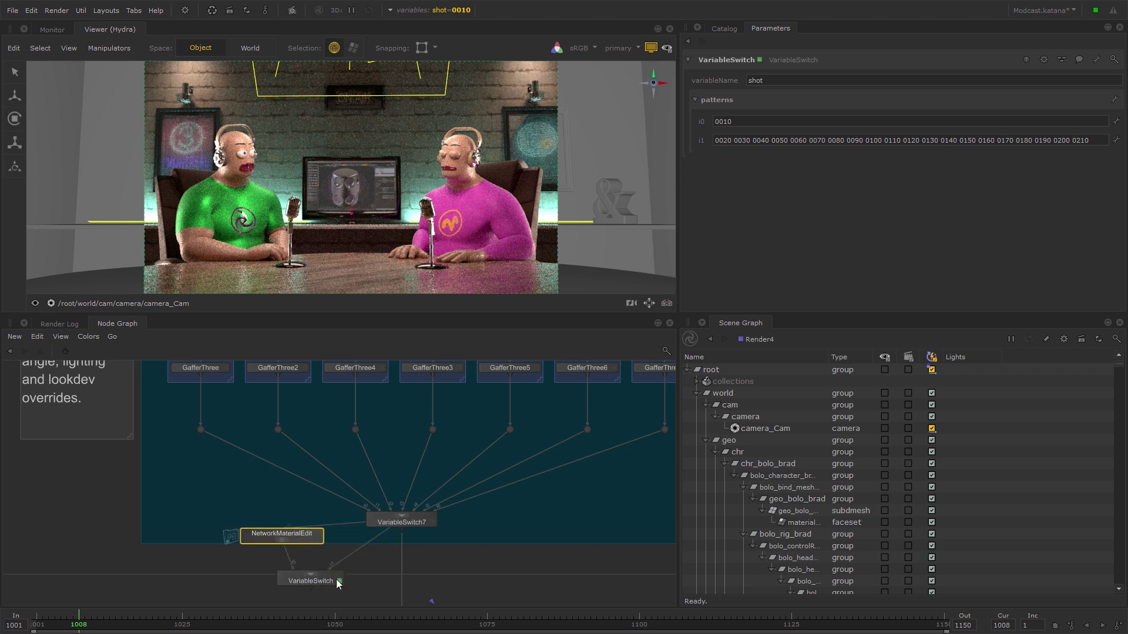
drag(339, 583, 403, 582)
click(315, 540)
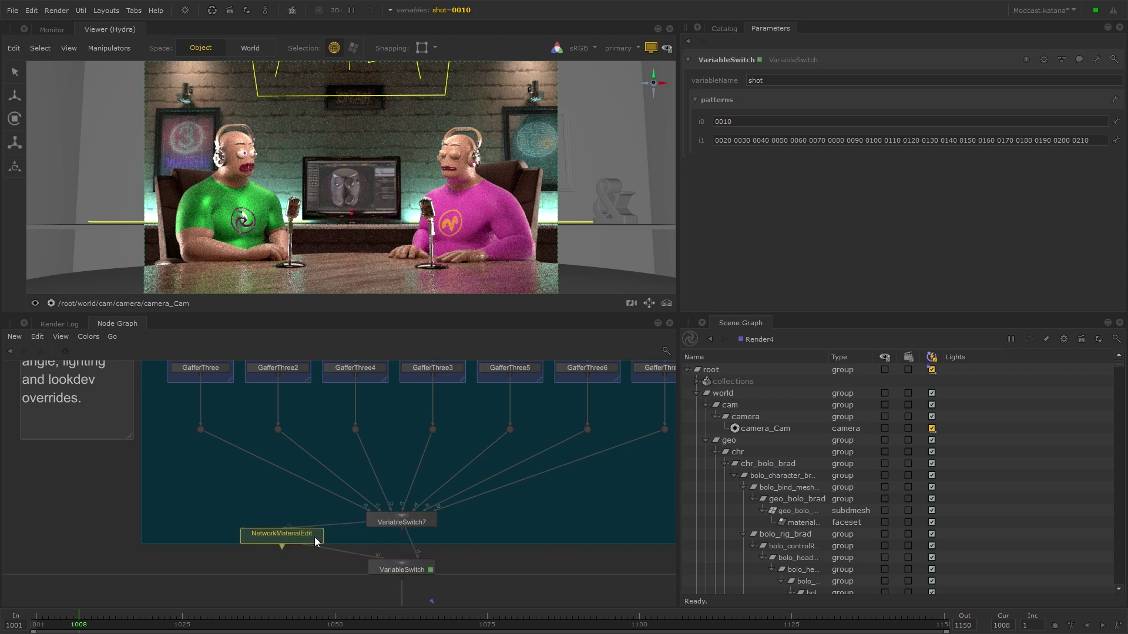
middle_drag(549, 552, 559, 433)
click(423, 451)
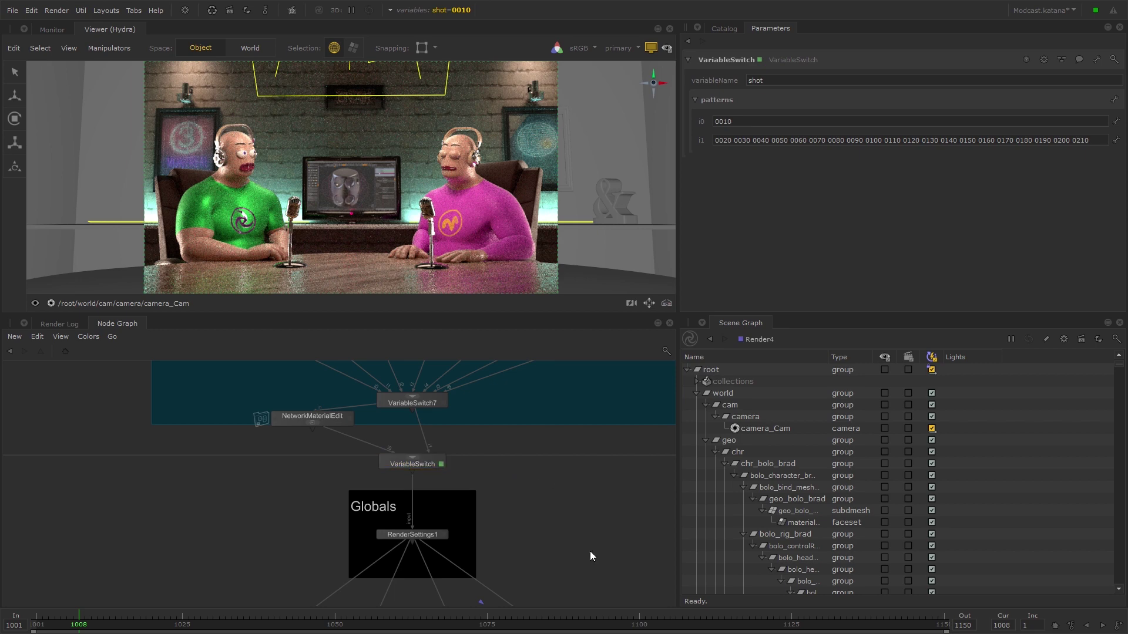
Switch the shot graph state variable to 0020, then to 0070, to confirm the shirt stays orange.
click(432, 10)
click(538, 57)
click(446, 72)
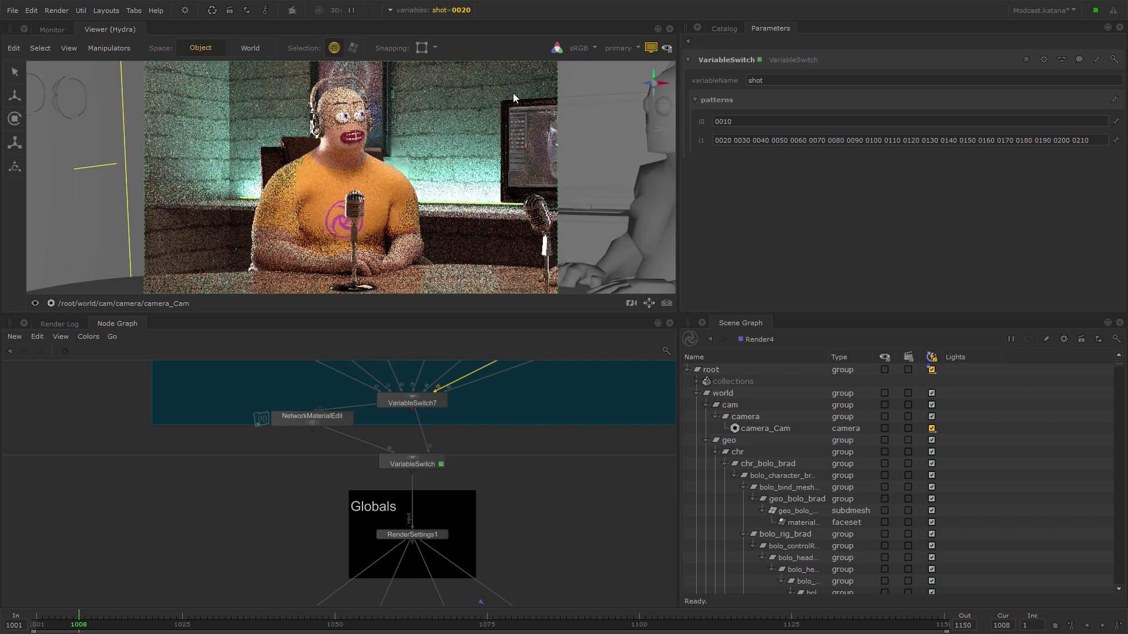
click(432, 10)
click(548, 56)
click(440, 73)
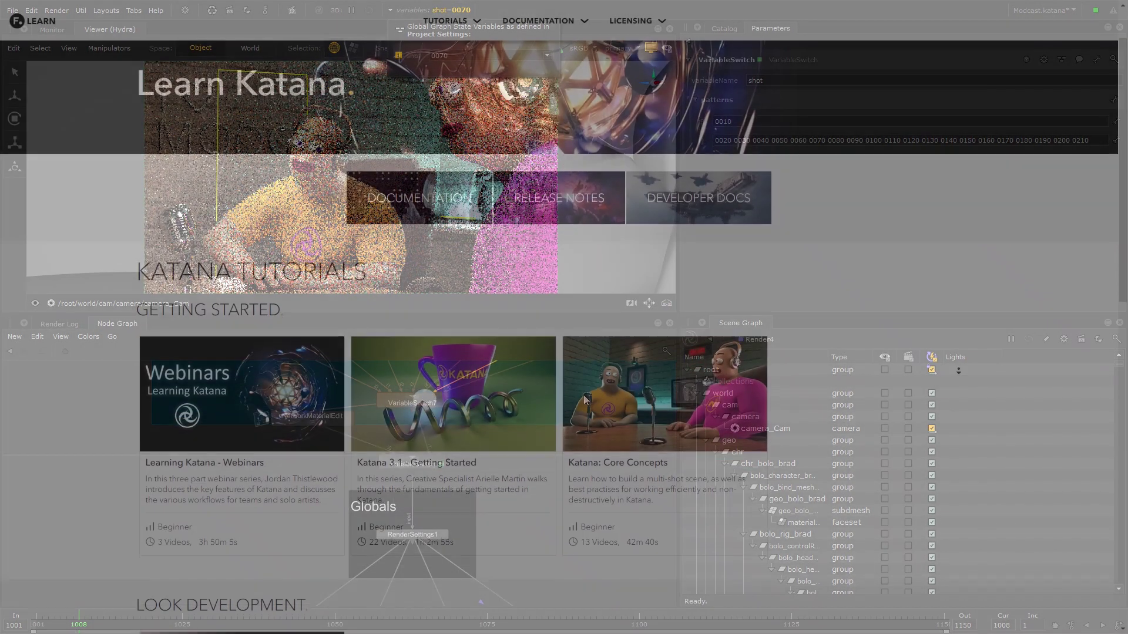
Open the Katana: Core Concepts course from the Learn Katana page and scroll to its lesson list.
scroll(959, 371, down, 2)
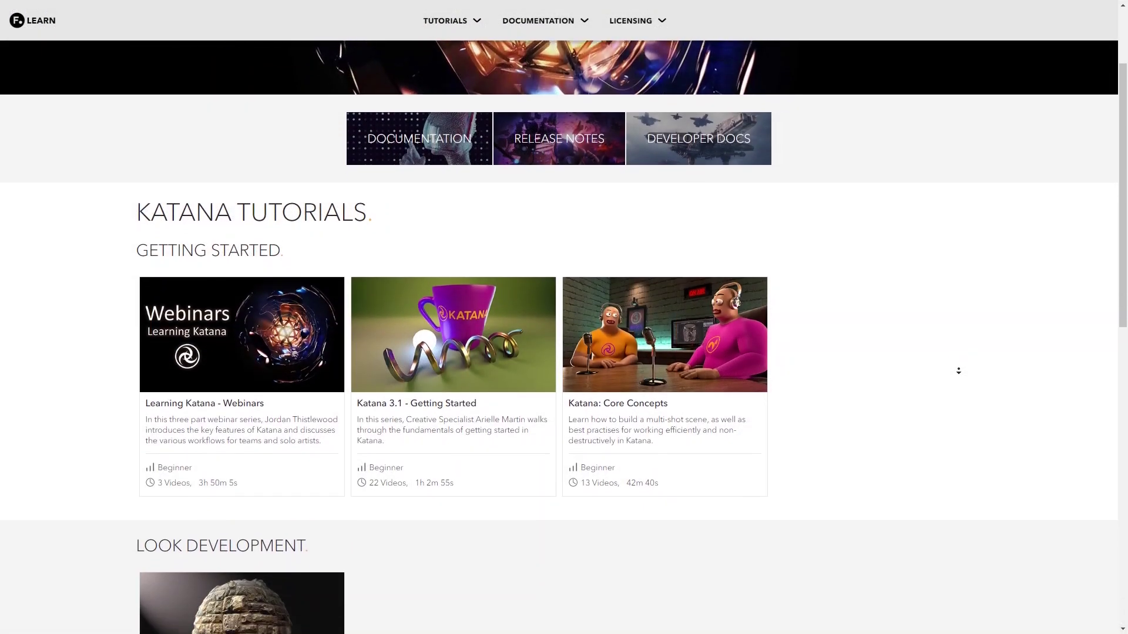
scroll(958, 372, down, 1)
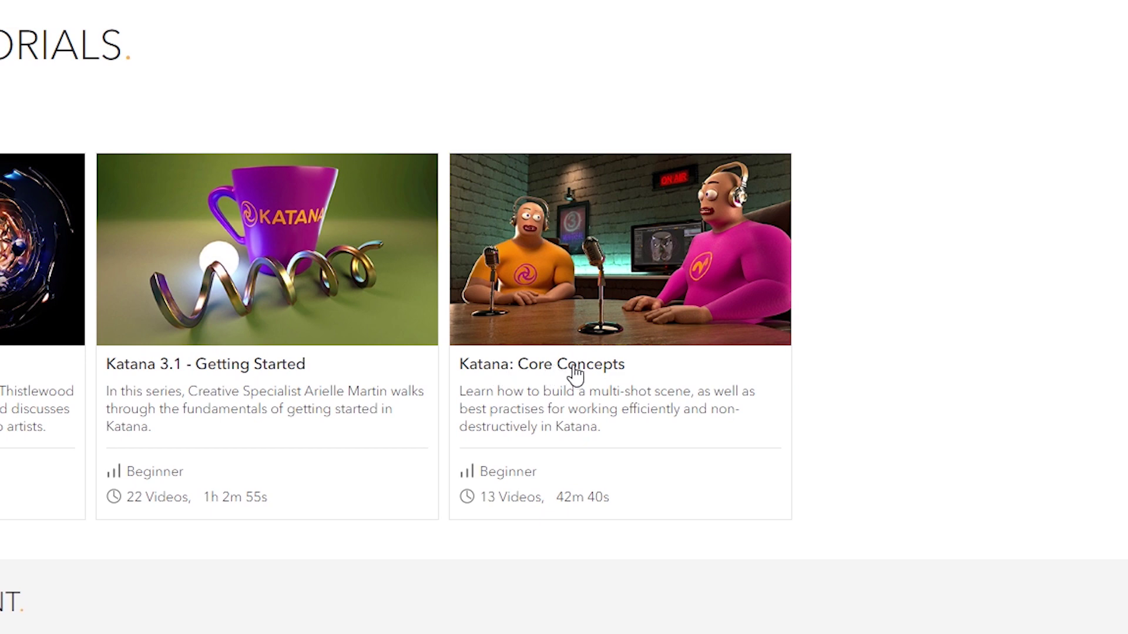
click(585, 368)
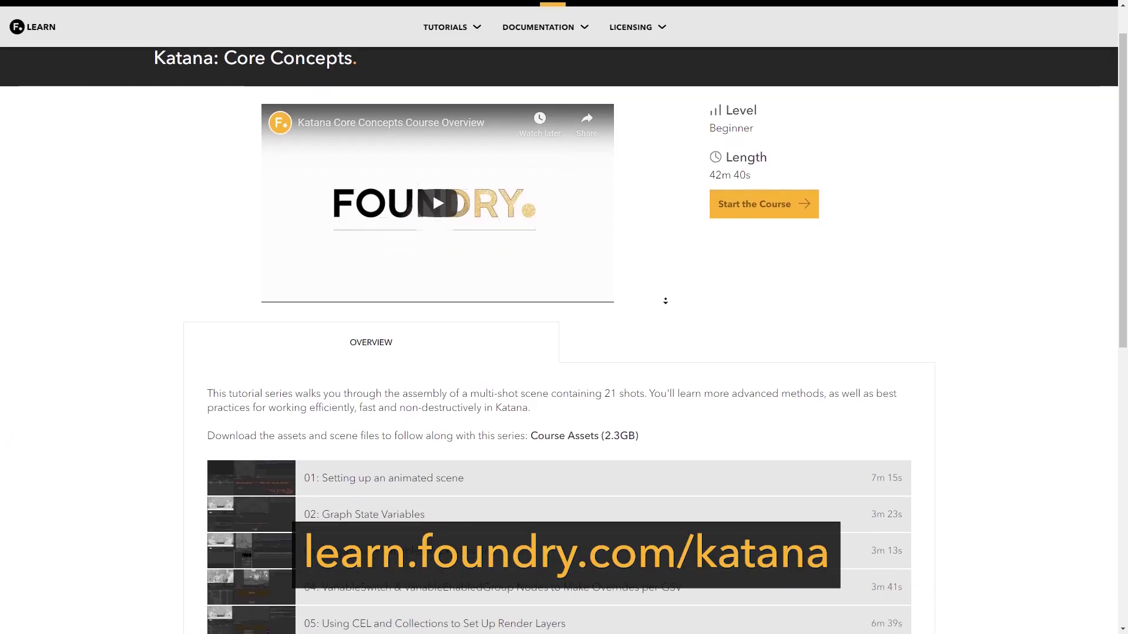
scroll(666, 308, down, 5)
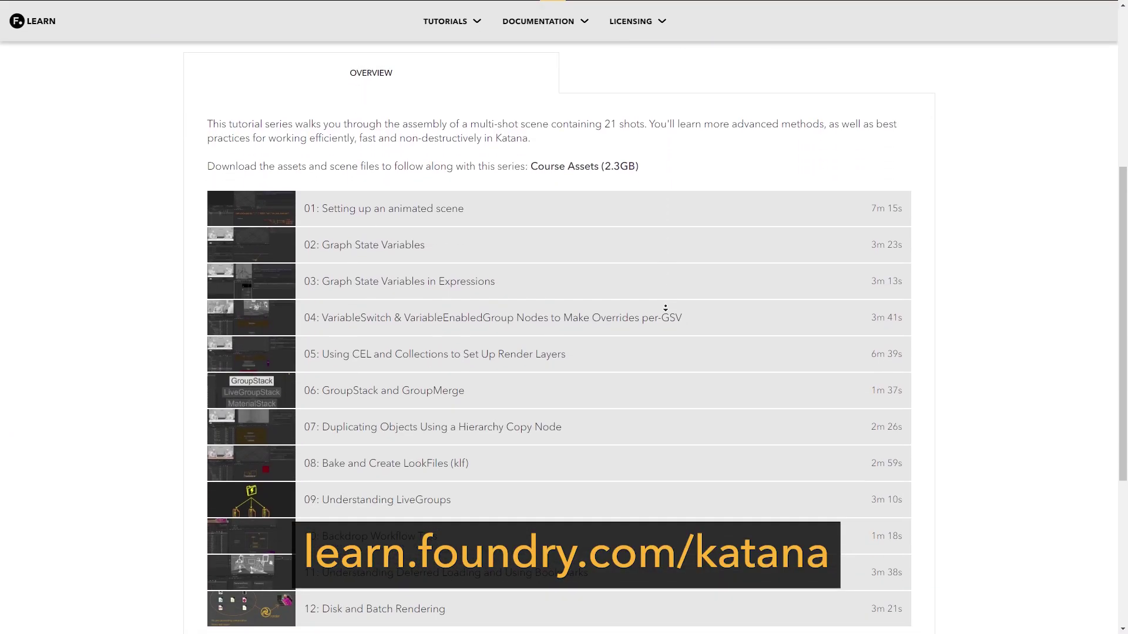
scroll(665, 308, down, 1)
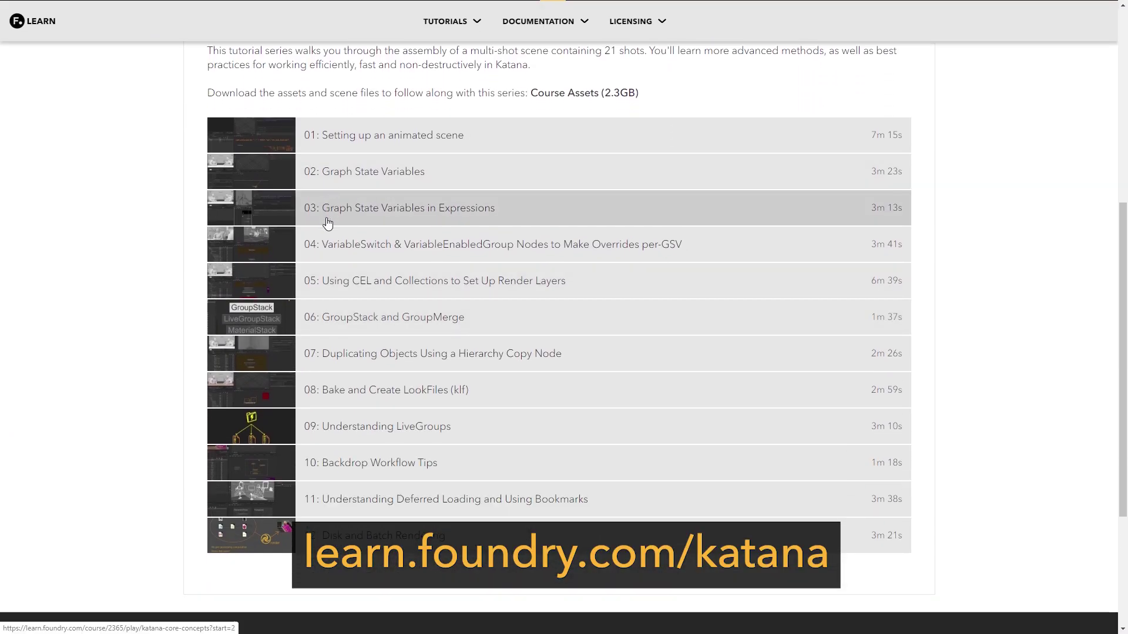